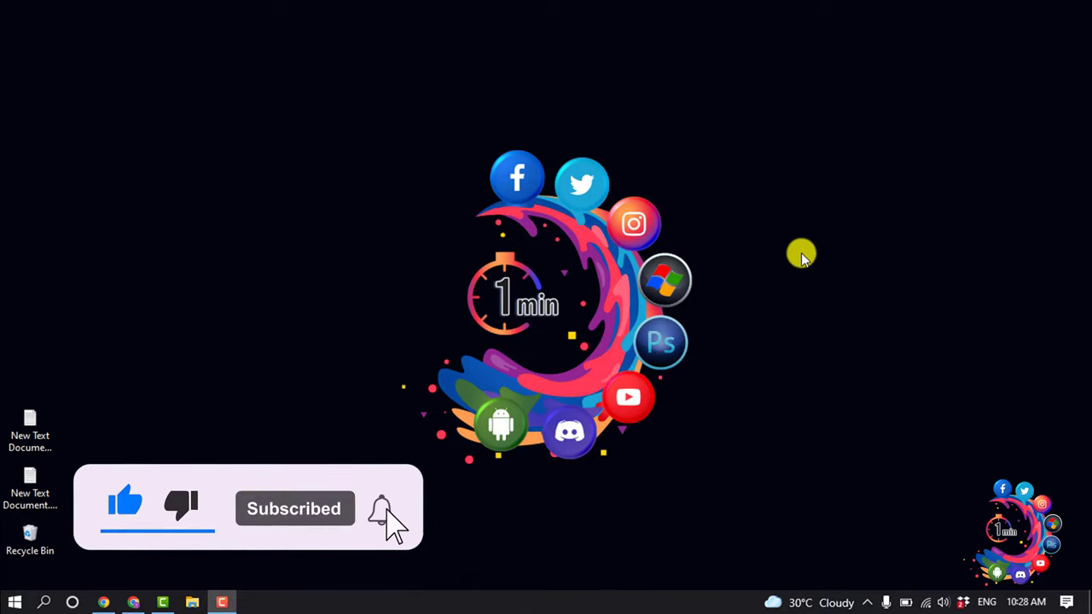
Step: Switch to the Shopify admin in the browser and start adding a new product
{"action": "left_click", "coordinate": [135, 602]}
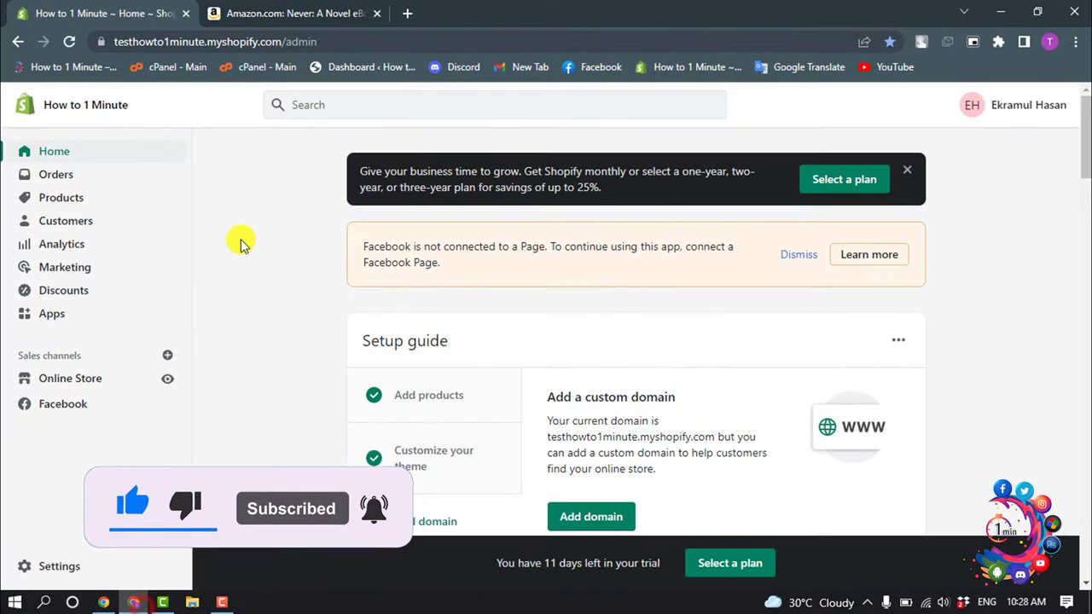
{"action": "left_click", "coordinate": [80, 201]}
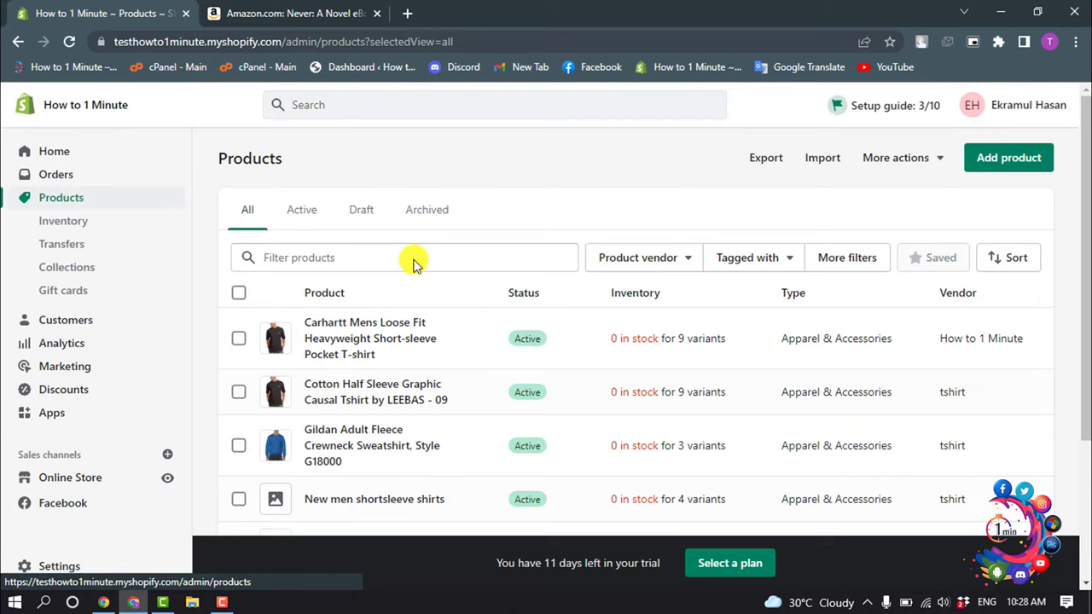
{"action": "left_click", "coordinate": [995, 167]}
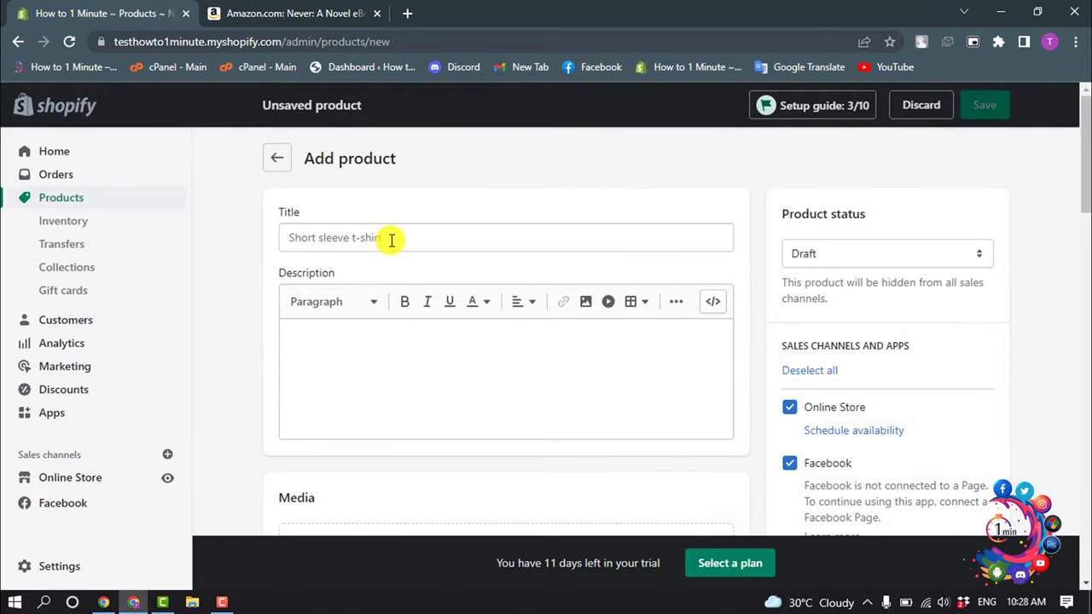
Step: Title the product "Never: A Novel Kindle Edition" and paste the book's text into the description
{"action": "left_click", "coordinate": [391, 239]}
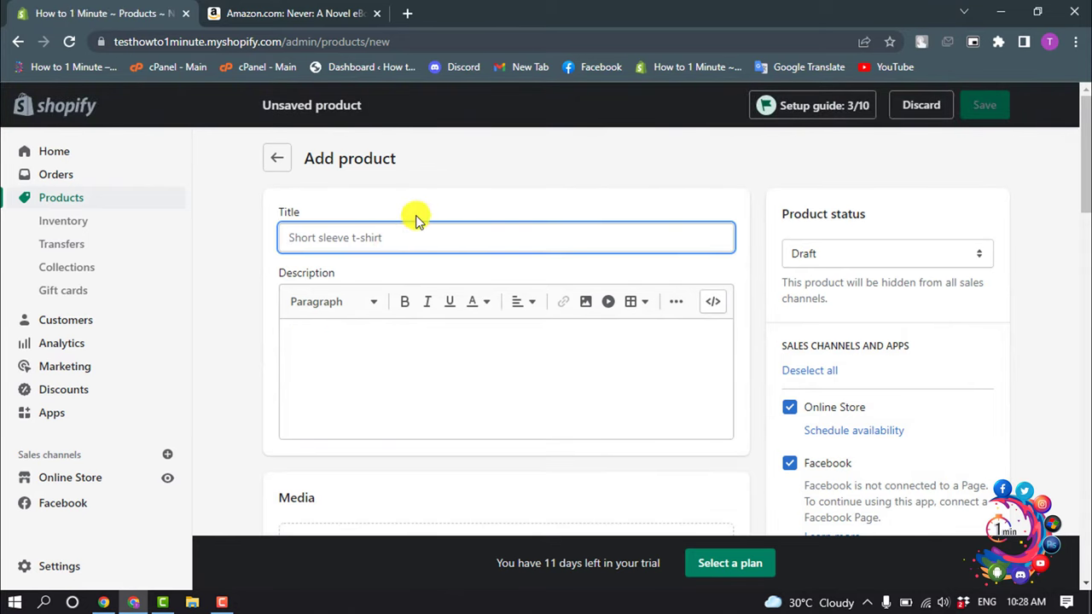
{"action": "type", "text": "Never: A Novel Kindle Edition"}
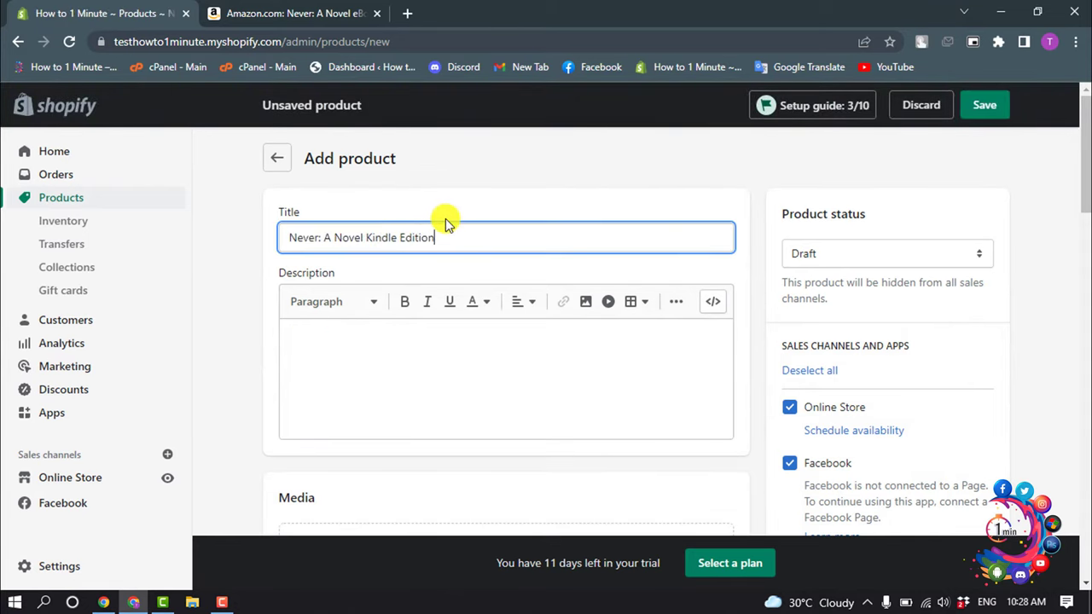
{"action": "left_click", "coordinate": [361, 360]}
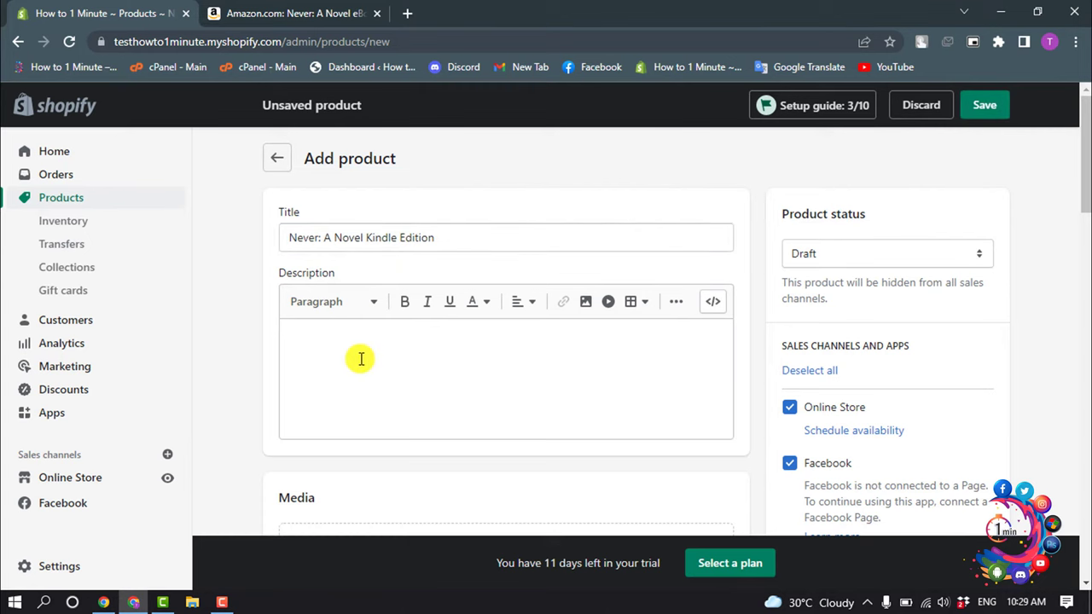
{"action": "key", "text": "ctrl+v"}
Step: Upload the red "Never" book cover image from the Photo folder as the product's media
{"action": "scroll", "coordinate": [372, 344], "scroll_direction": "down", "scroll_amount": 5}
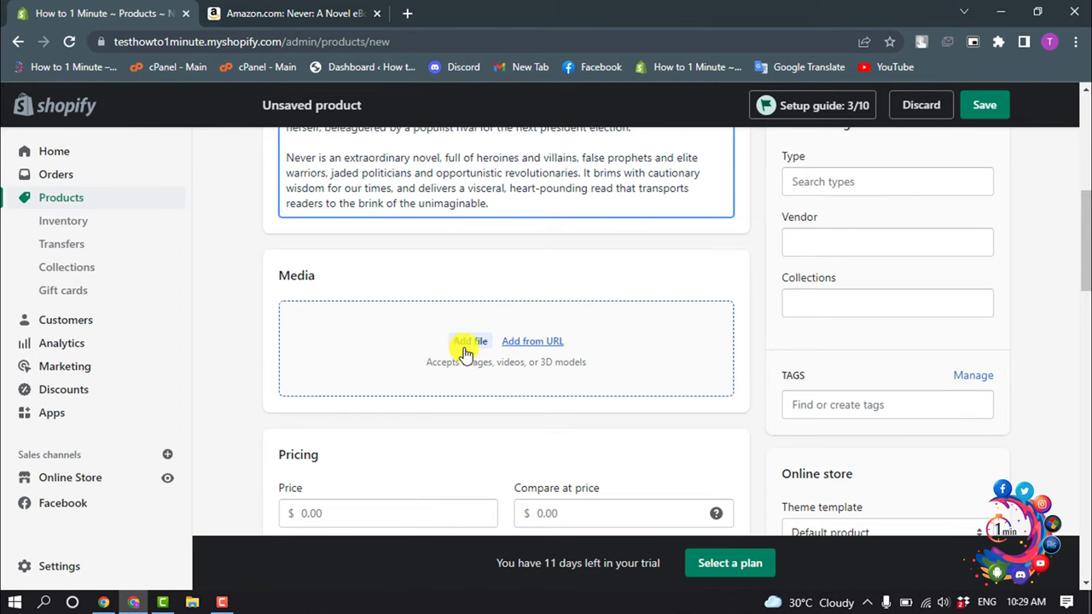
{"action": "left_click", "coordinate": [465, 341]}
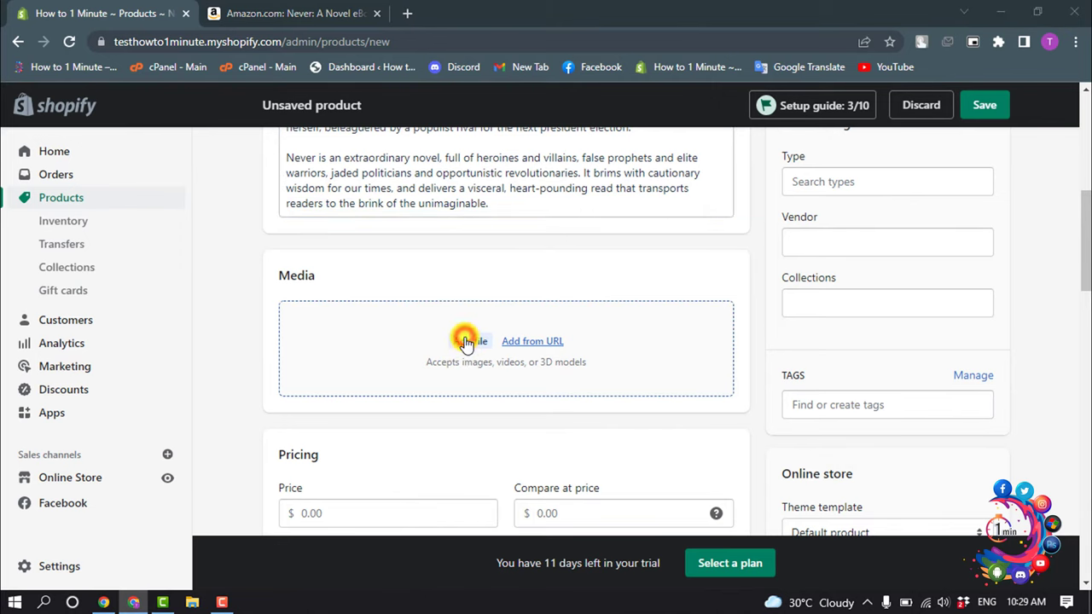
{"action": "scroll", "coordinate": [767, 350], "scroll_direction": "down", "scroll_amount": 4}
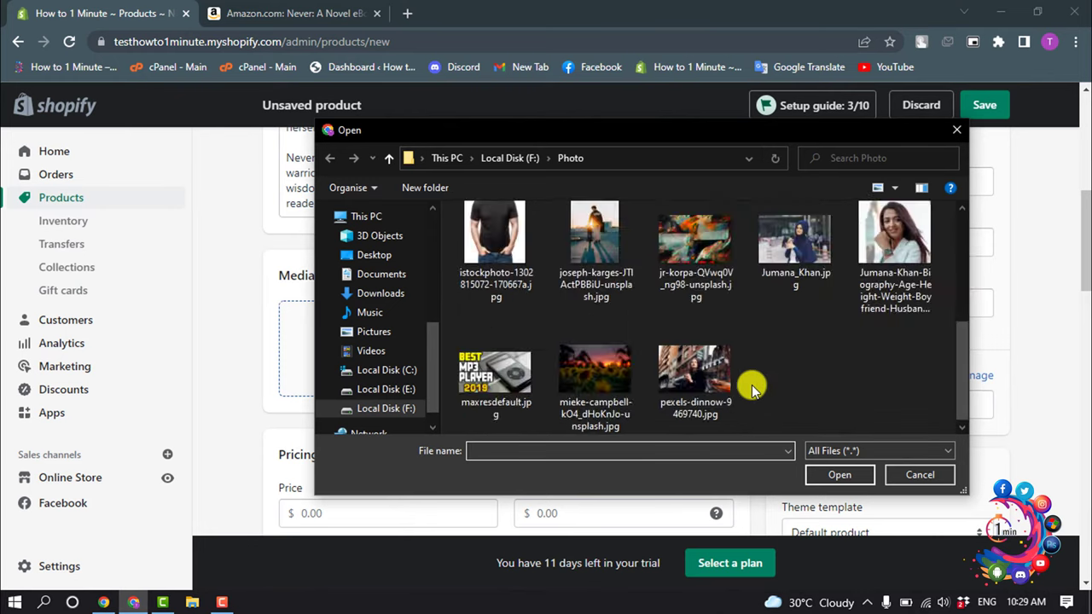
{"action": "scroll", "coordinate": [751, 384], "scroll_direction": "up", "scroll_amount": 3}
{"action": "double_click", "coordinate": [704, 371]}
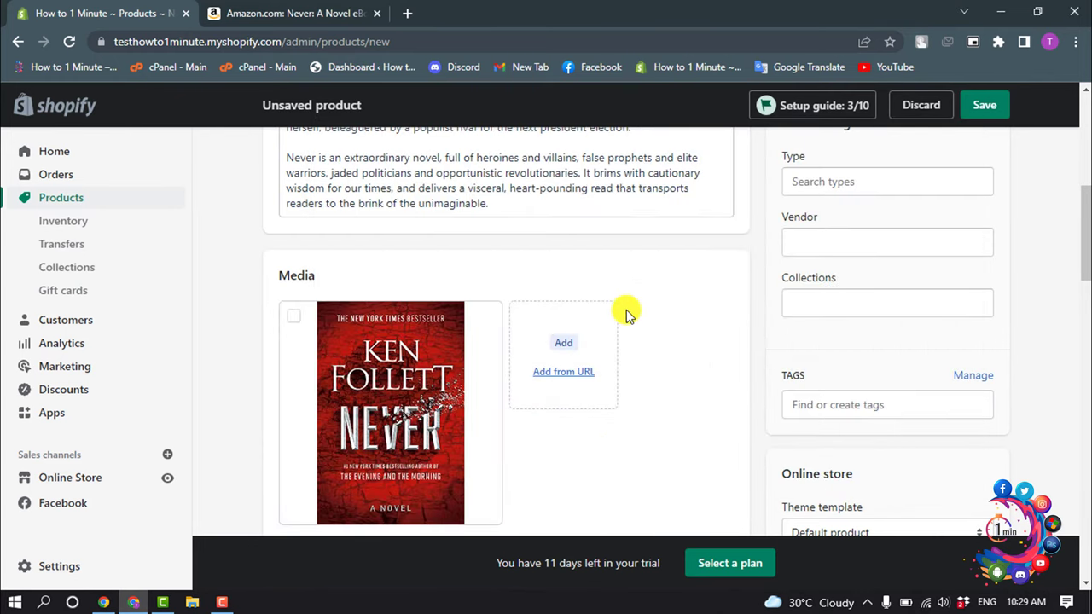
Step: Set the price to 200 and the compare-at price to 190, and toggle the tax charge option off and back on
{"action": "scroll", "coordinate": [563, 346], "scroll_direction": "down", "scroll_amount": 5}
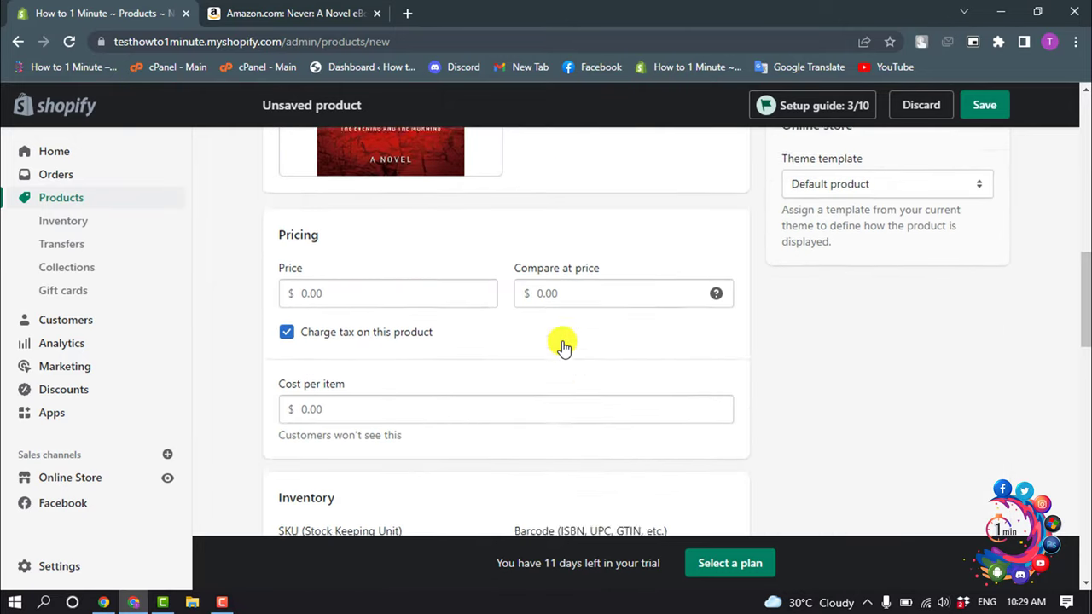
{"action": "left_click", "coordinate": [384, 244]}
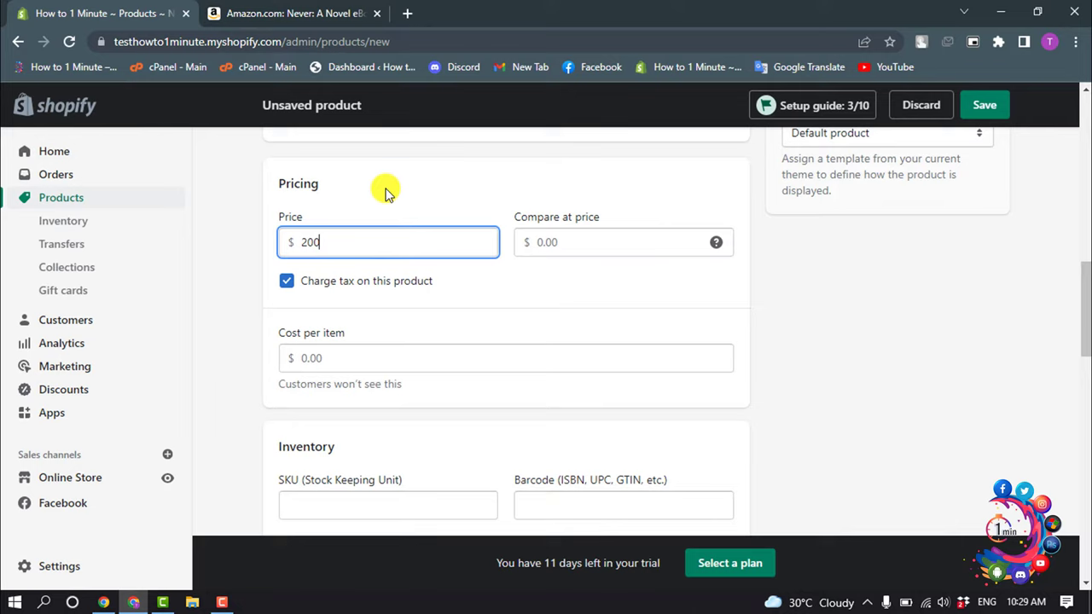
{"action": "left_click", "coordinate": [552, 245]}
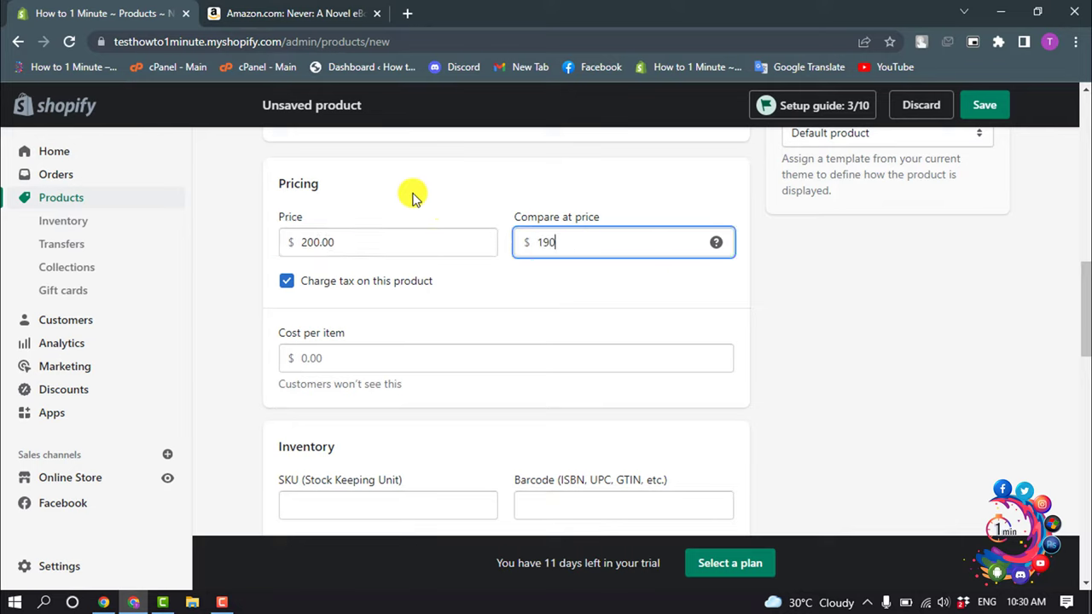
{"action": "left_click", "coordinate": [458, 287]}
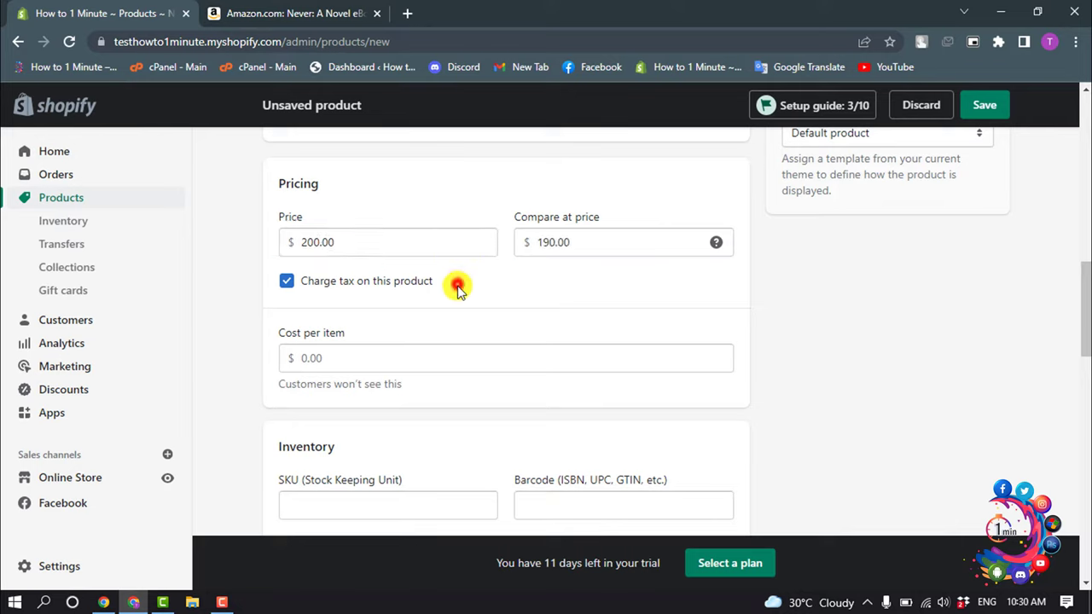
{"action": "left_click", "coordinate": [286, 281]}
{"action": "left_click", "coordinate": [287, 282]}
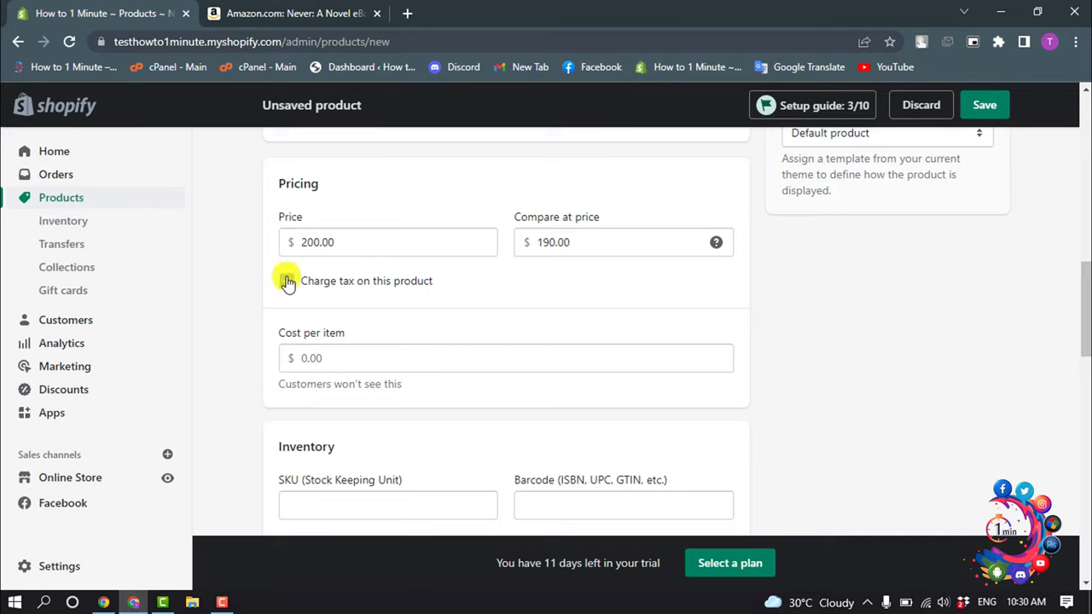
Step: Allow the product to continue selling when out of stock, leaving the cost per item empty
{"action": "scroll", "coordinate": [286, 286], "scroll_direction": "down", "scroll_amount": 2}
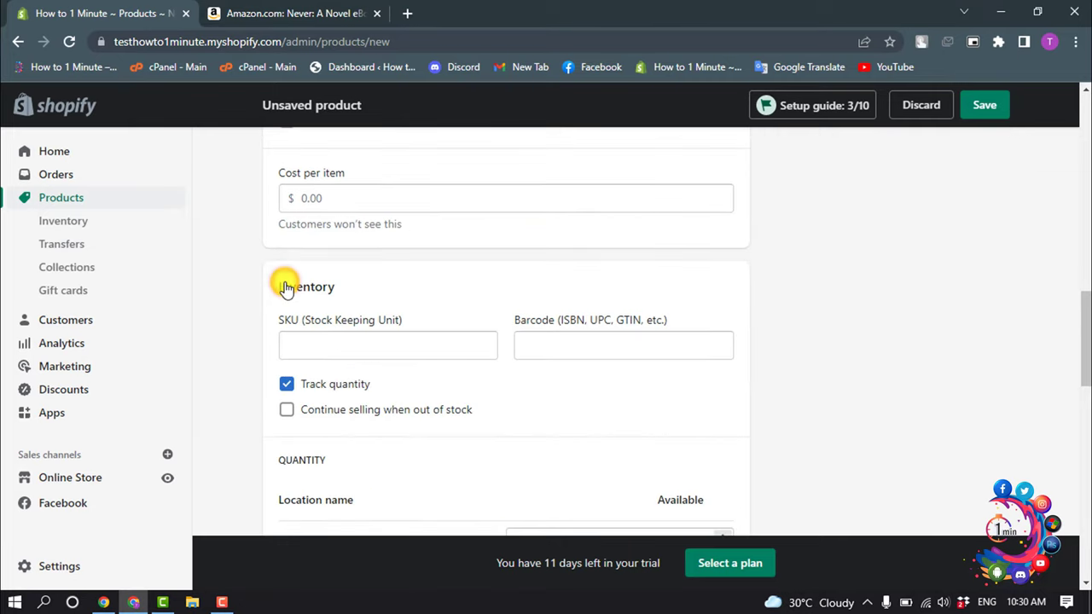
{"action": "left_click", "coordinate": [324, 201]}
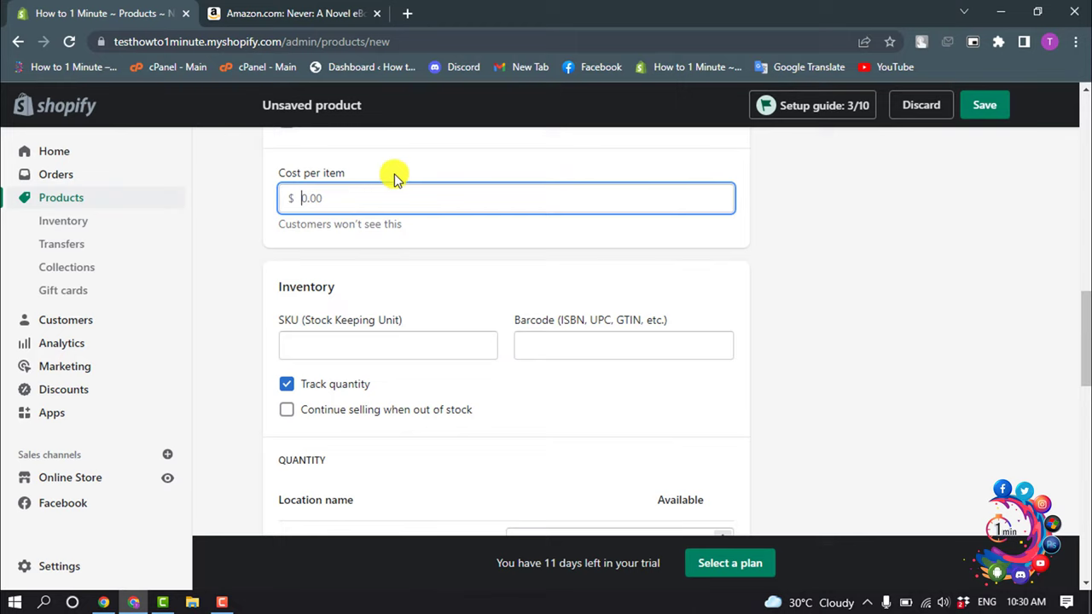
{"action": "scroll", "coordinate": [395, 183], "scroll_direction": "down", "scroll_amount": 1}
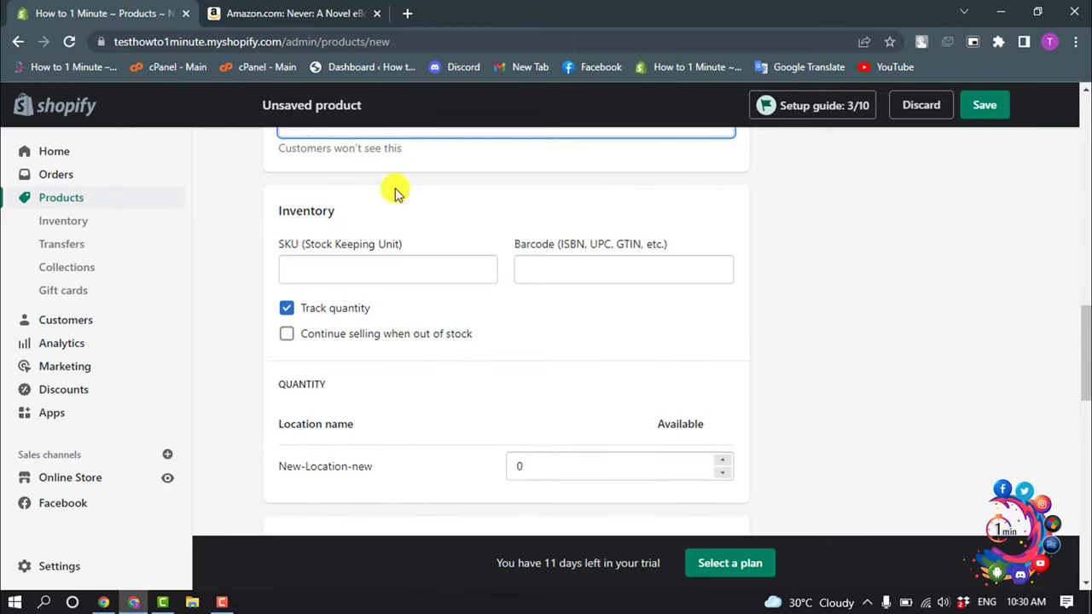
{"action": "left_click", "coordinate": [286, 333]}
{"action": "scroll", "coordinate": [307, 273], "scroll_direction": "down", "scroll_amount": 1}
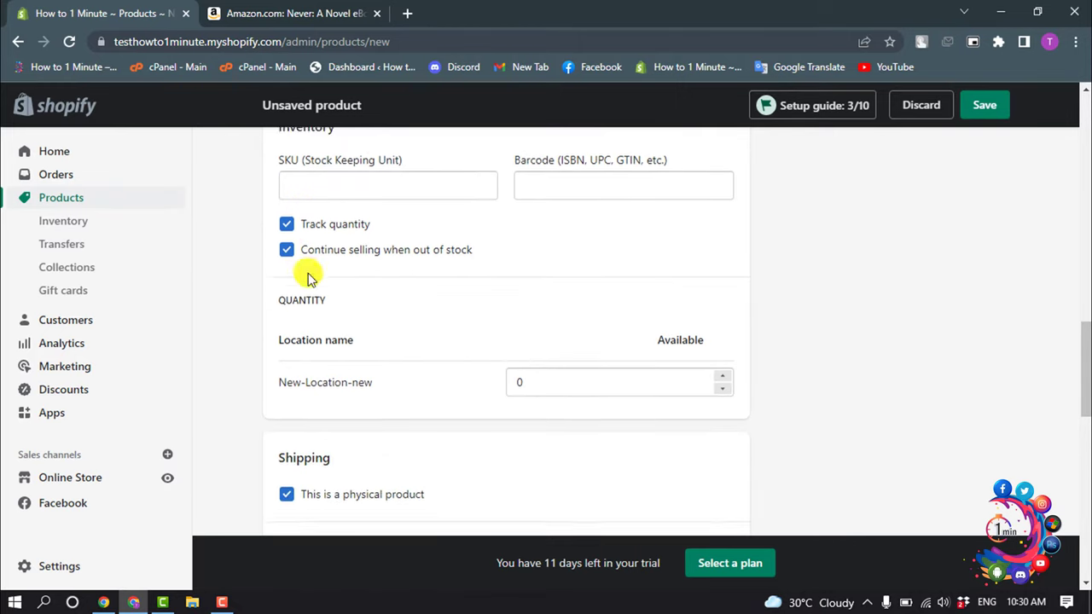
{"action": "scroll", "coordinate": [307, 275], "scroll_direction": "up", "scroll_amount": 1}
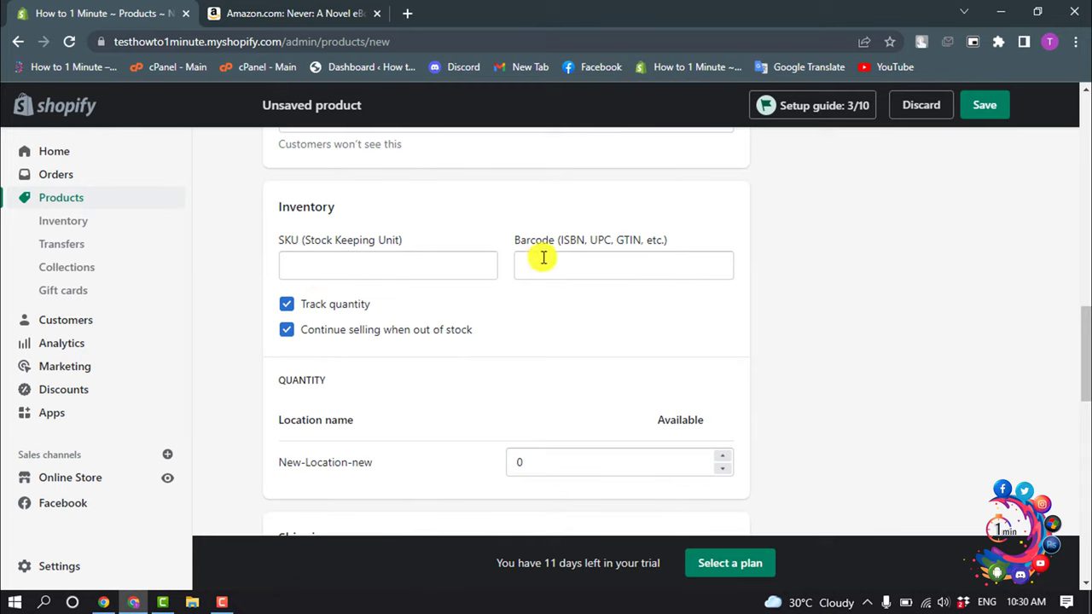
Step: Turn off the physical product setting in the shipping section
{"action": "scroll", "coordinate": [554, 281], "scroll_direction": "down", "scroll_amount": 2}
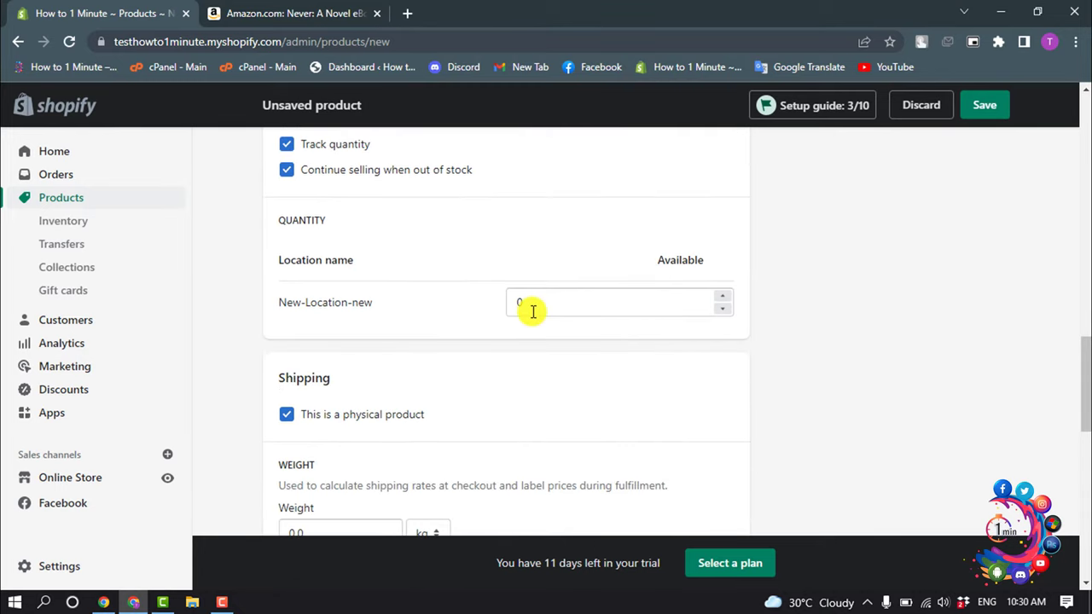
{"action": "scroll", "coordinate": [529, 309], "scroll_direction": "down", "scroll_amount": 1}
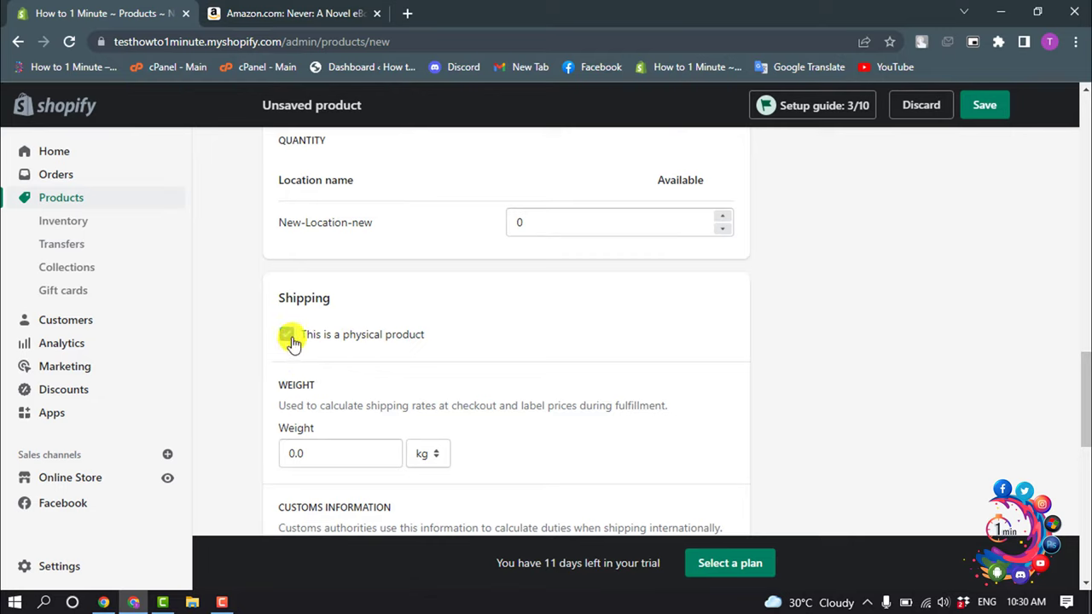
{"action": "left_click", "coordinate": [287, 335]}
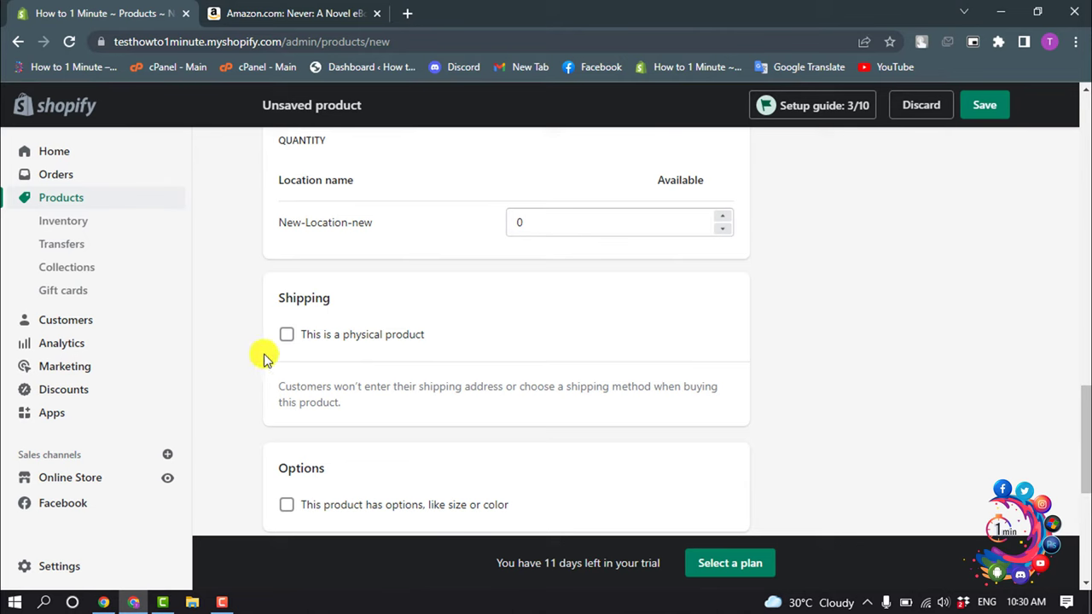
{"action": "scroll", "coordinate": [291, 342], "scroll_direction": "down", "scroll_amount": 3}
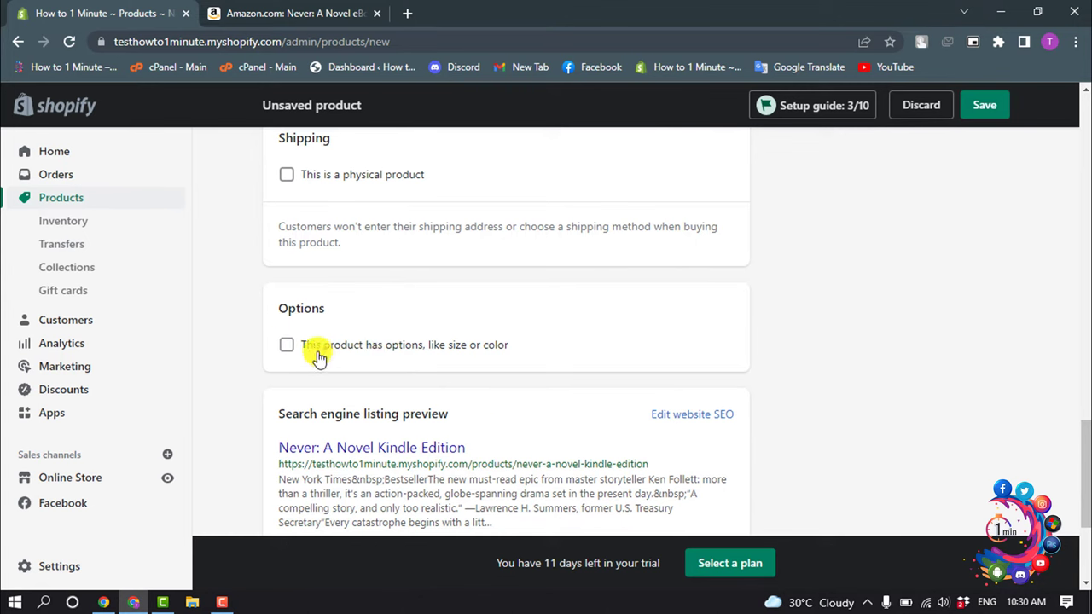
{"action": "left_click", "coordinate": [288, 346]}
{"action": "left_click", "coordinate": [288, 346]}
Step: Choose Draft as the product status
{"action": "scroll", "coordinate": [427, 276], "scroll_direction": "up", "scroll_amount": 15}
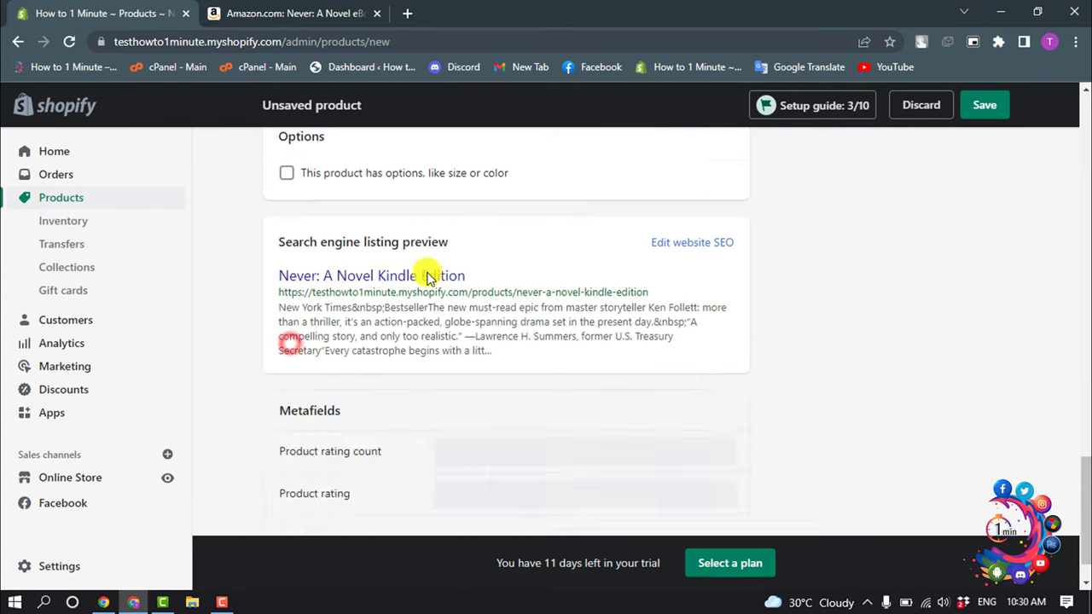
{"action": "left_click", "coordinate": [841, 254]}
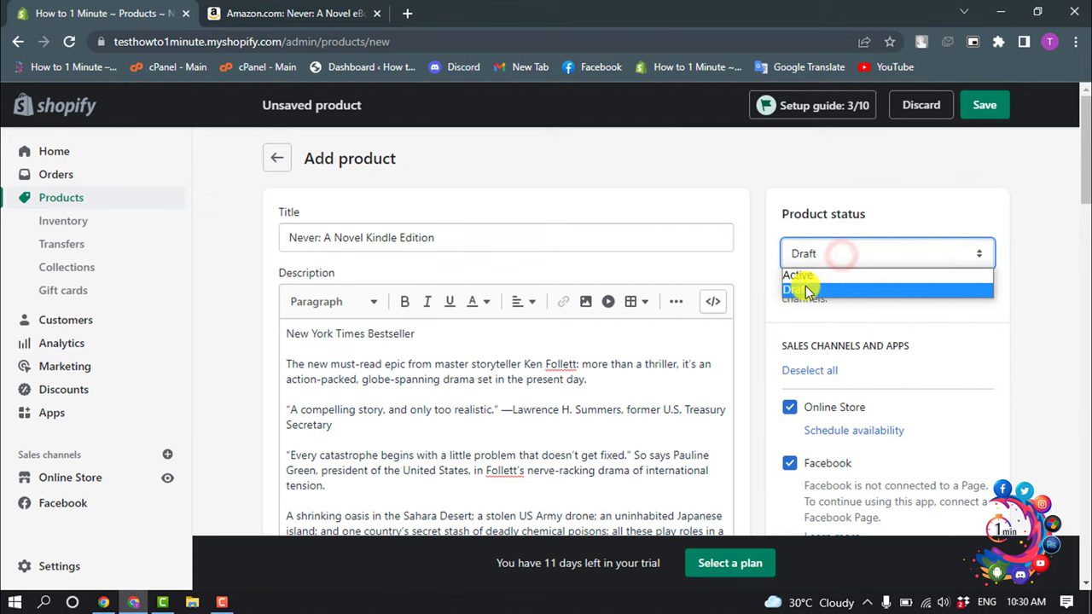
{"action": "left_click", "coordinate": [806, 291]}
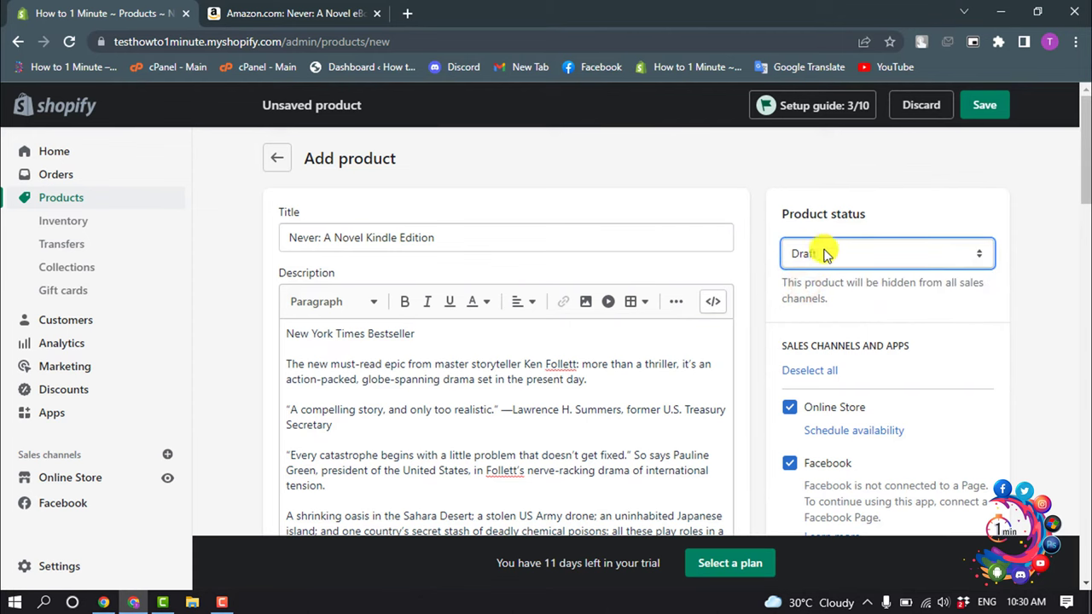
Step: Set the product type to Animals & Pet Supplies and the vendor to How to 1 Minute
{"action": "scroll", "coordinate": [819, 273], "scroll_direction": "down", "scroll_amount": 4}
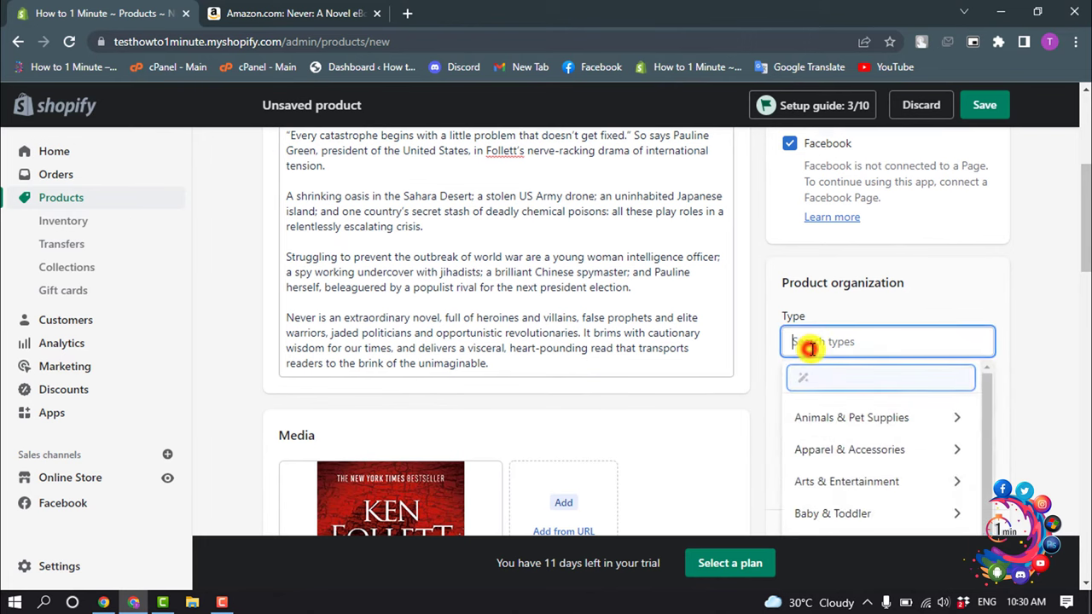
{"action": "left_click", "coordinate": [810, 345]}
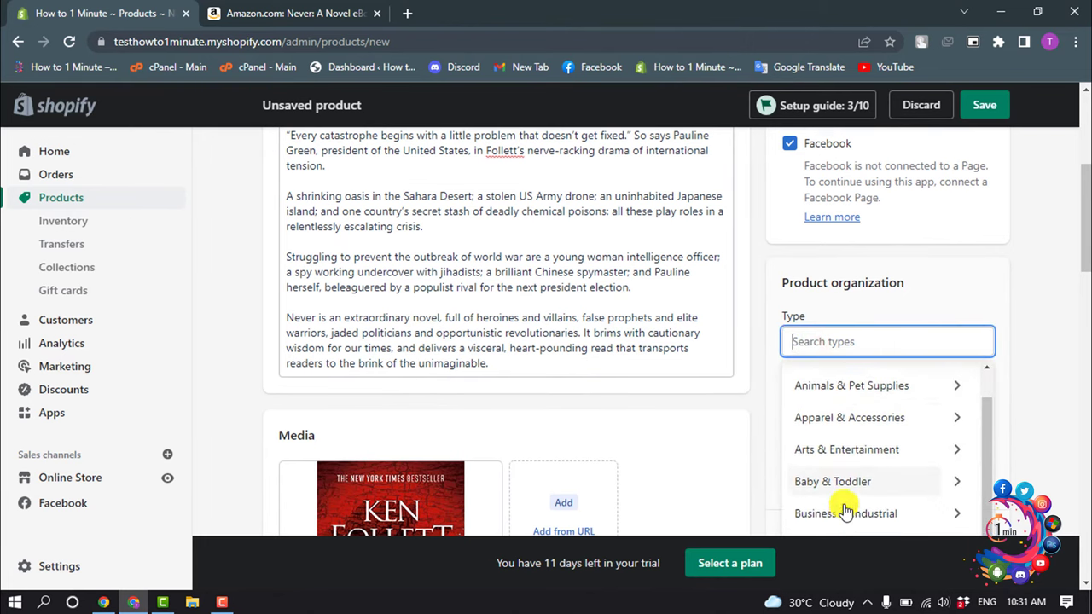
{"action": "scroll", "coordinate": [840, 503], "scroll_direction": "down", "scroll_amount": 1}
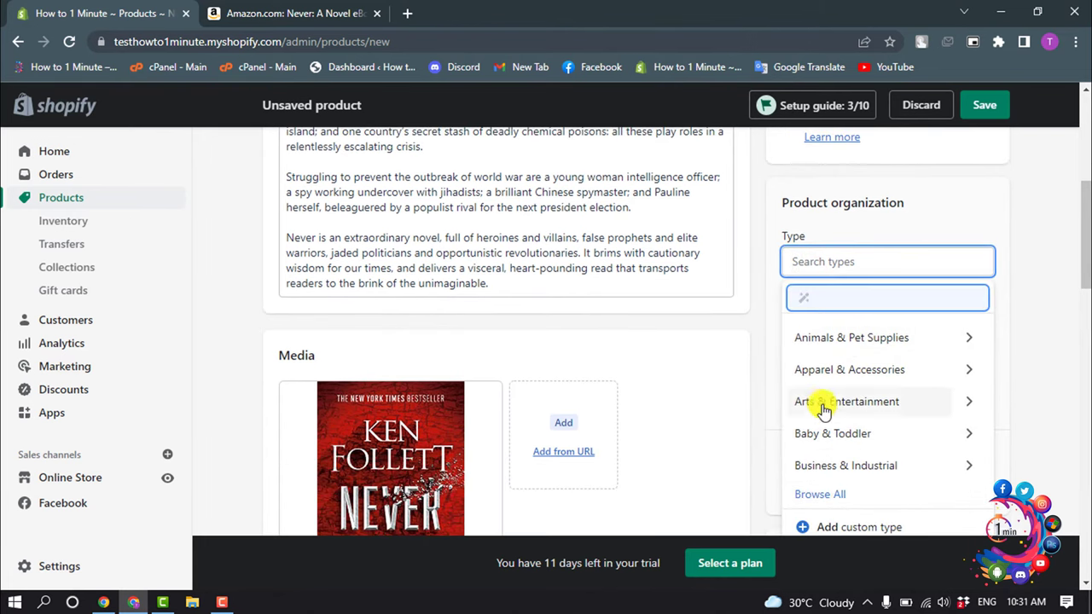
{"action": "left_click", "coordinate": [836, 338]}
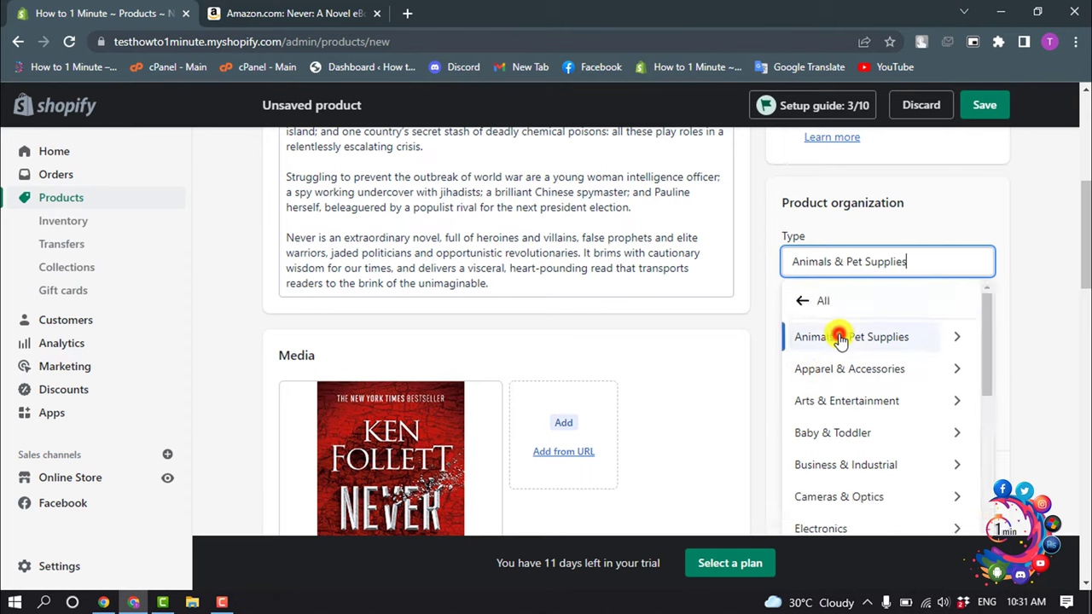
{"action": "left_click", "coordinate": [856, 342]}
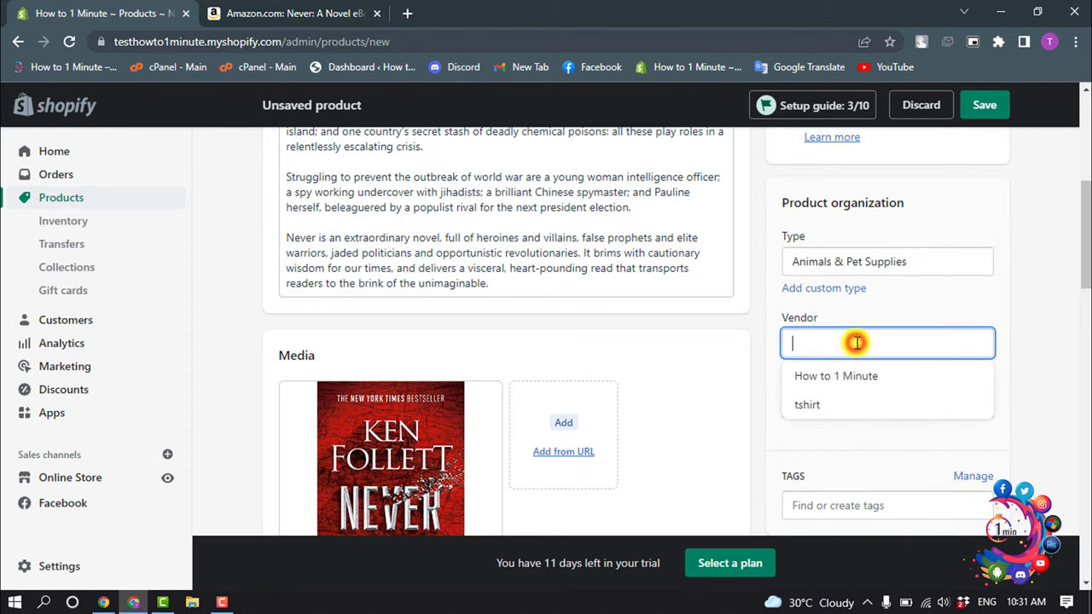
{"action": "left_click", "coordinate": [827, 386]}
Step: Check which collections are available for the product, without choosing one
{"action": "left_click", "coordinate": [820, 401]}
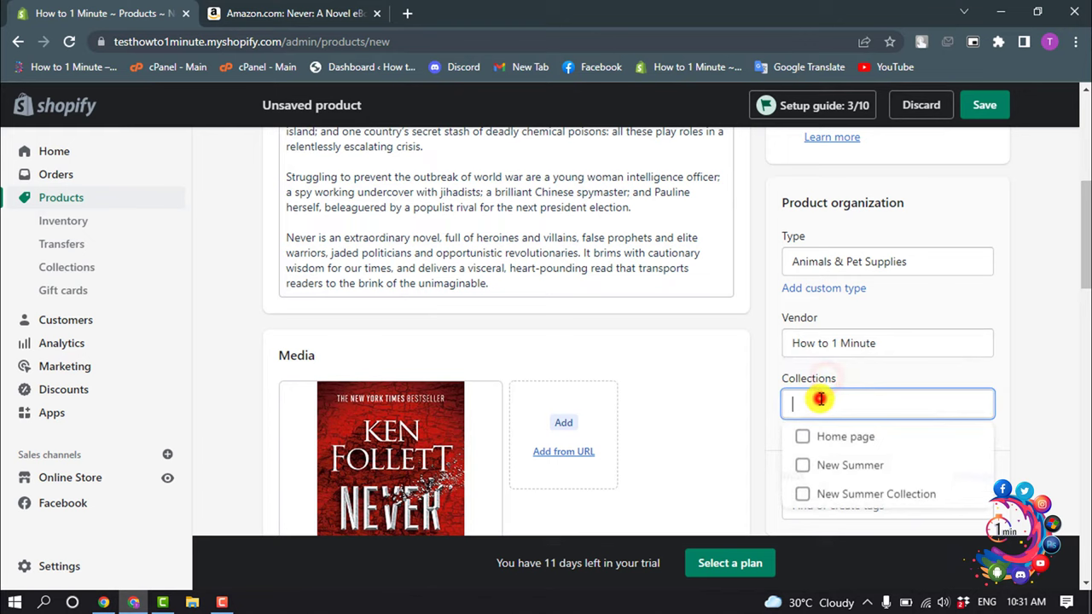
{"action": "left_click", "coordinate": [883, 384]}
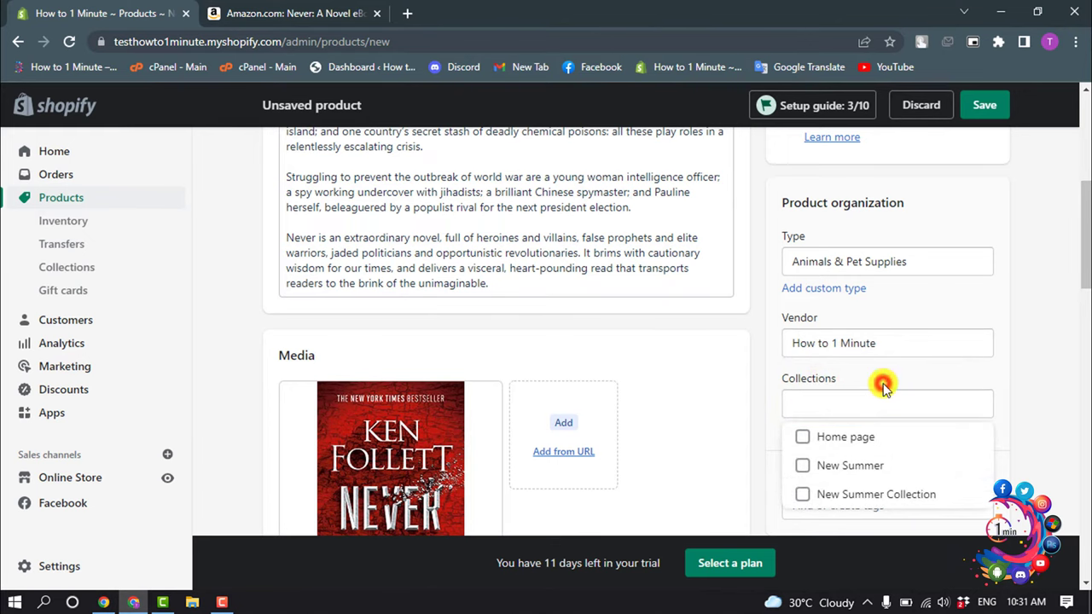
{"action": "scroll", "coordinate": [843, 392], "scroll_direction": "down", "scroll_amount": 2}
{"action": "left_click", "coordinate": [992, 384]}
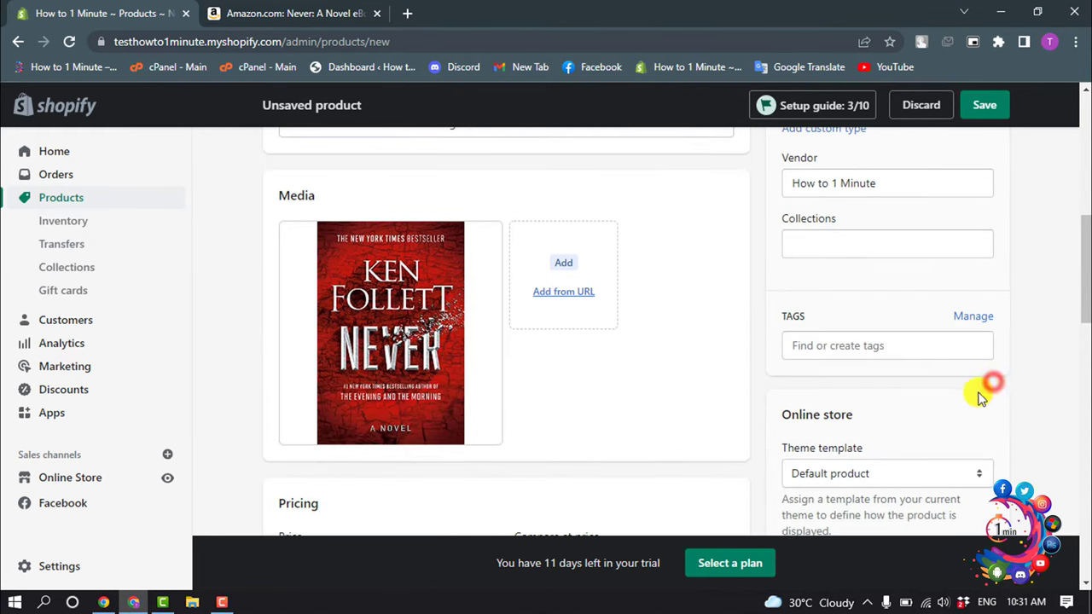
Step: Add the tag "ebook" to the product and save the product
{"action": "left_click", "coordinate": [826, 345]}
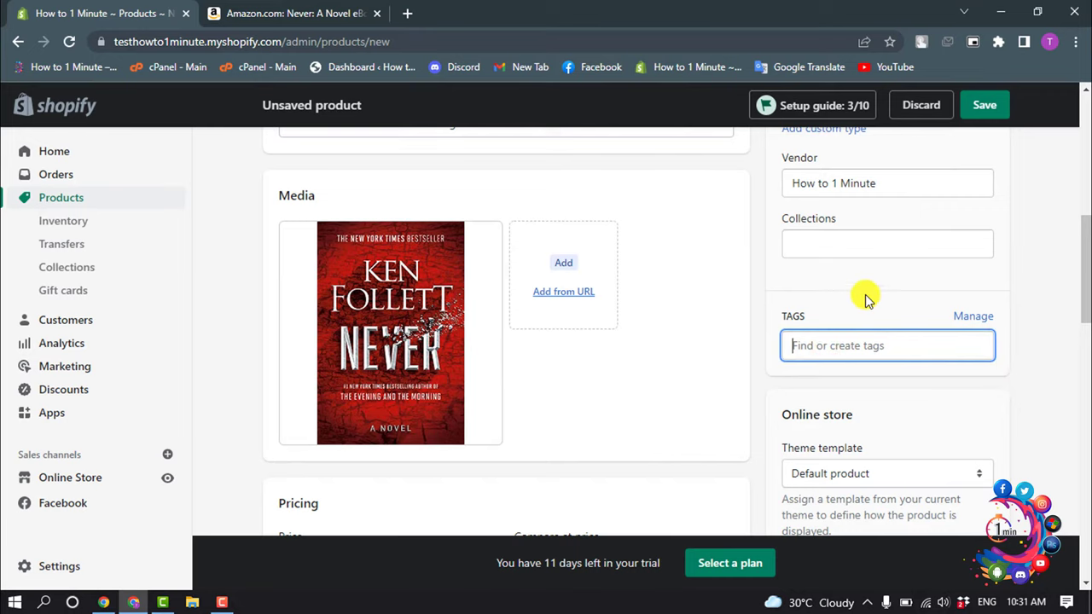
{"action": "type", "text": "ebook"}
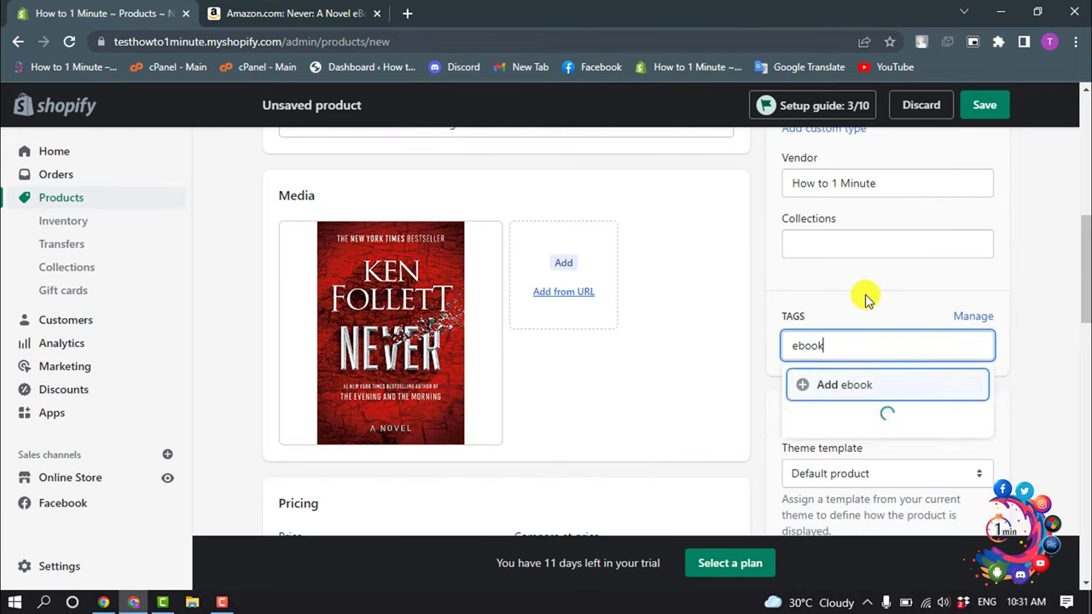
{"action": "key", "text": "Return"}
{"action": "scroll", "coordinate": [922, 389], "scroll_direction": "up", "scroll_amount": 10}
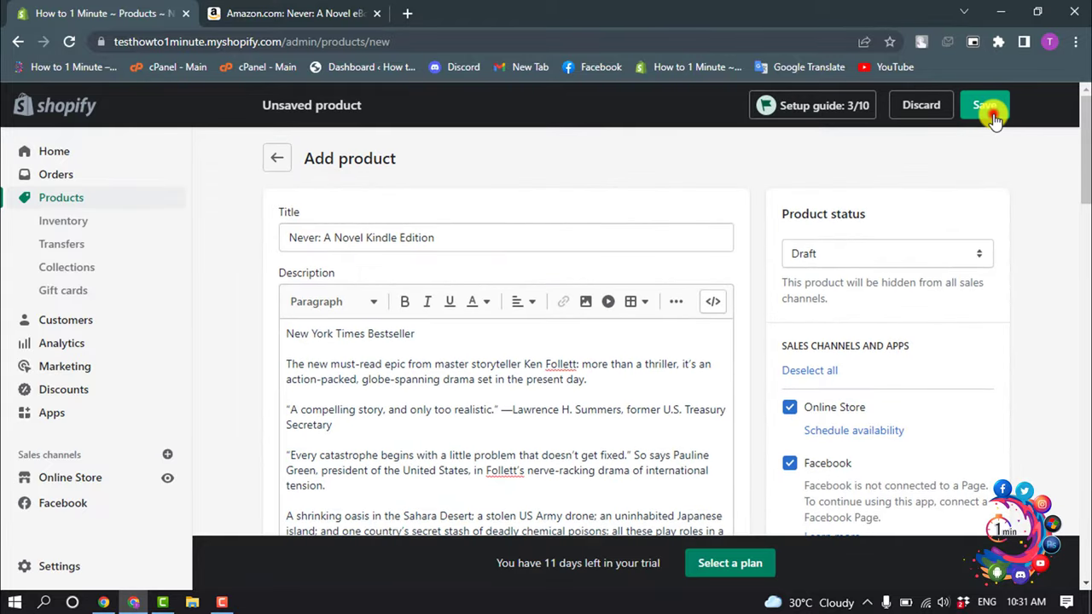
{"action": "left_click", "coordinate": [993, 114]}
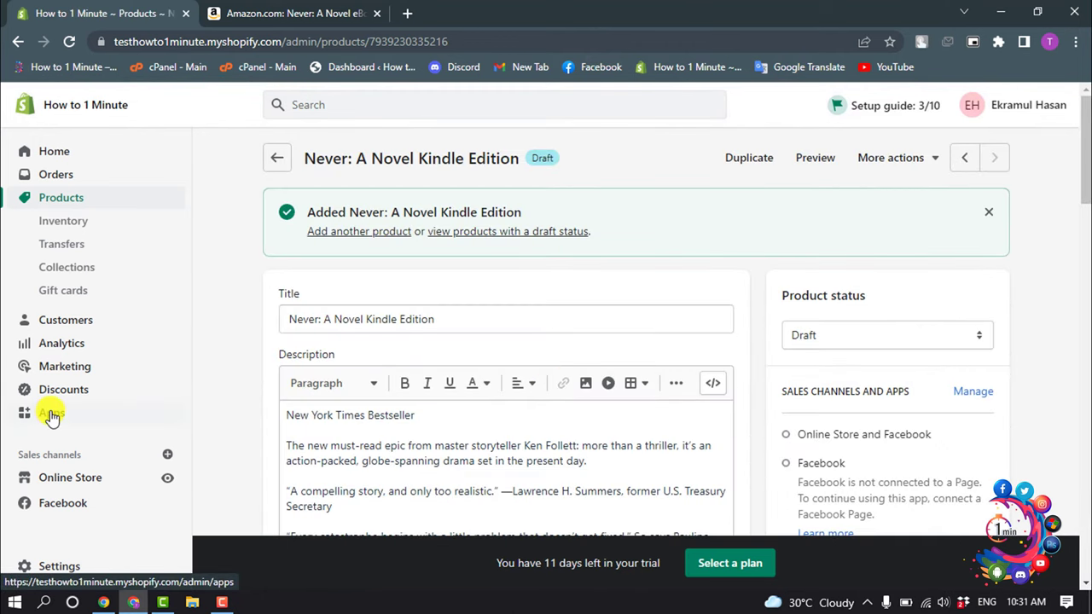
Step: Go from the store's apps page to the Shopify App Store and search for "digital downloads"
{"action": "left_click", "coordinate": [51, 415]}
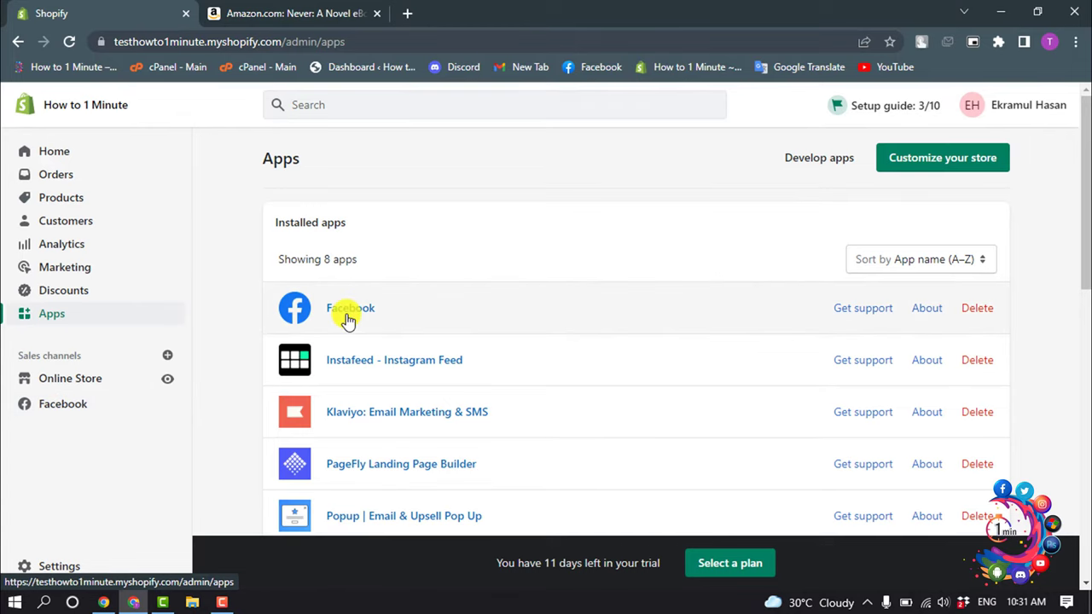
{"action": "scroll", "coordinate": [344, 318], "scroll_direction": "down", "scroll_amount": 5}
{"action": "scroll", "coordinate": [347, 320], "scroll_direction": "down", "scroll_amount": 4}
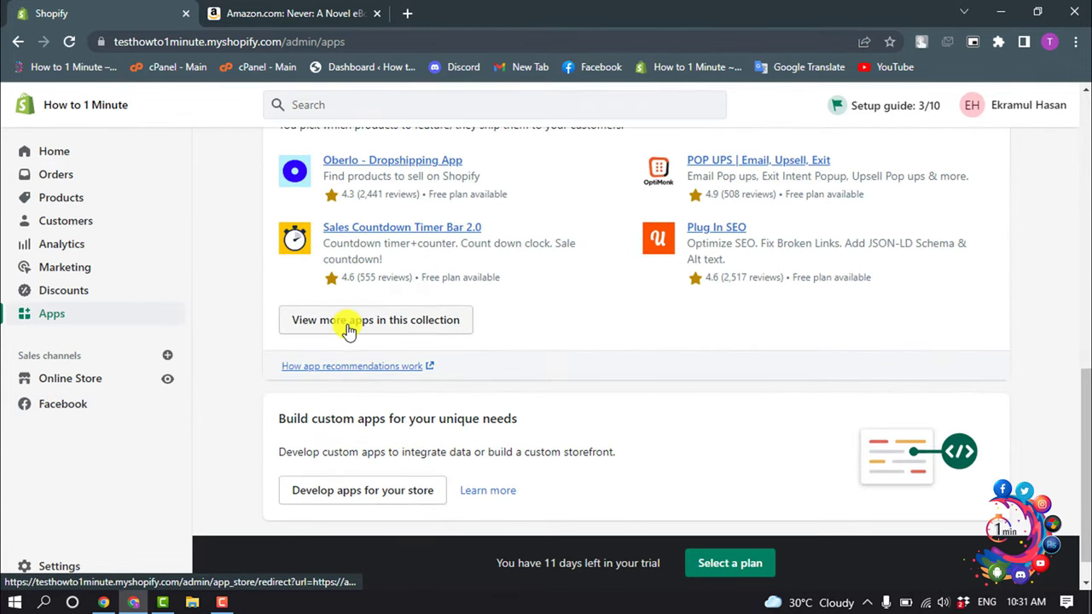
{"action": "left_click", "coordinate": [348, 328]}
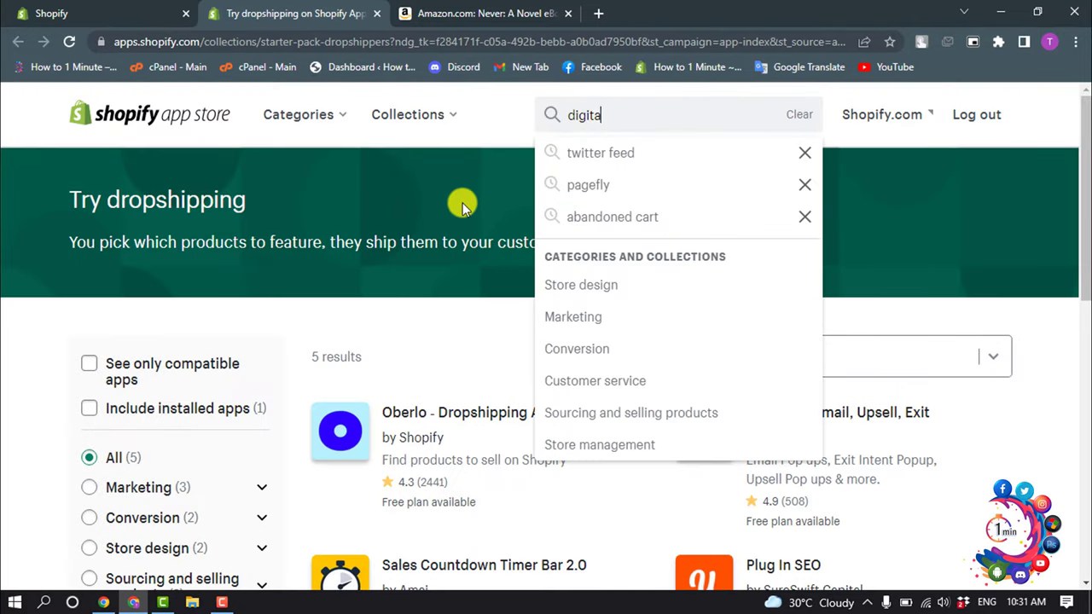
{"action": "type", "text": "l downloads"}
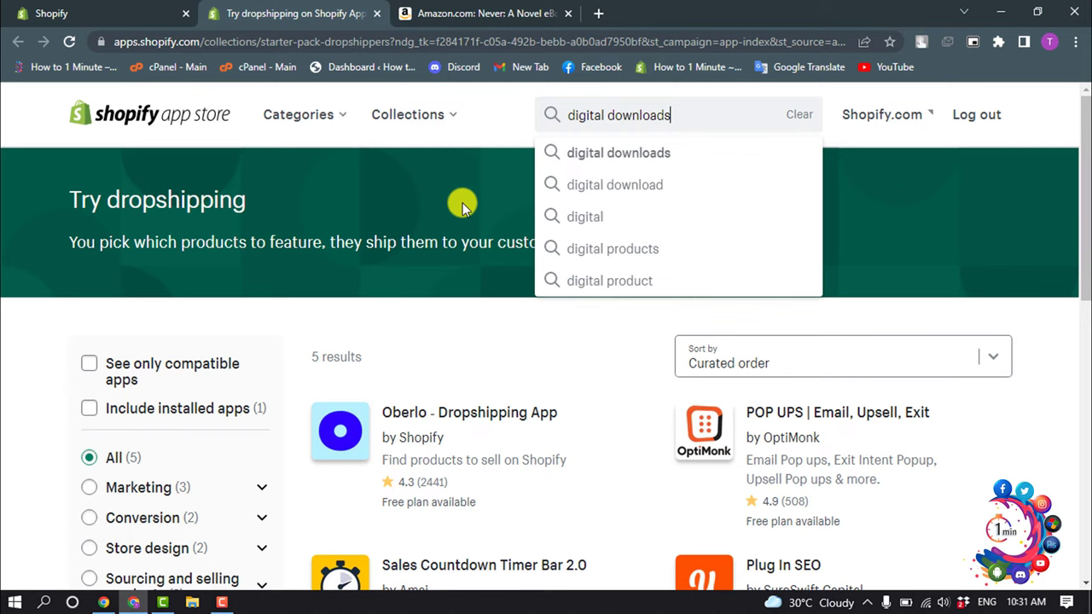
{"action": "key", "text": "Return"}
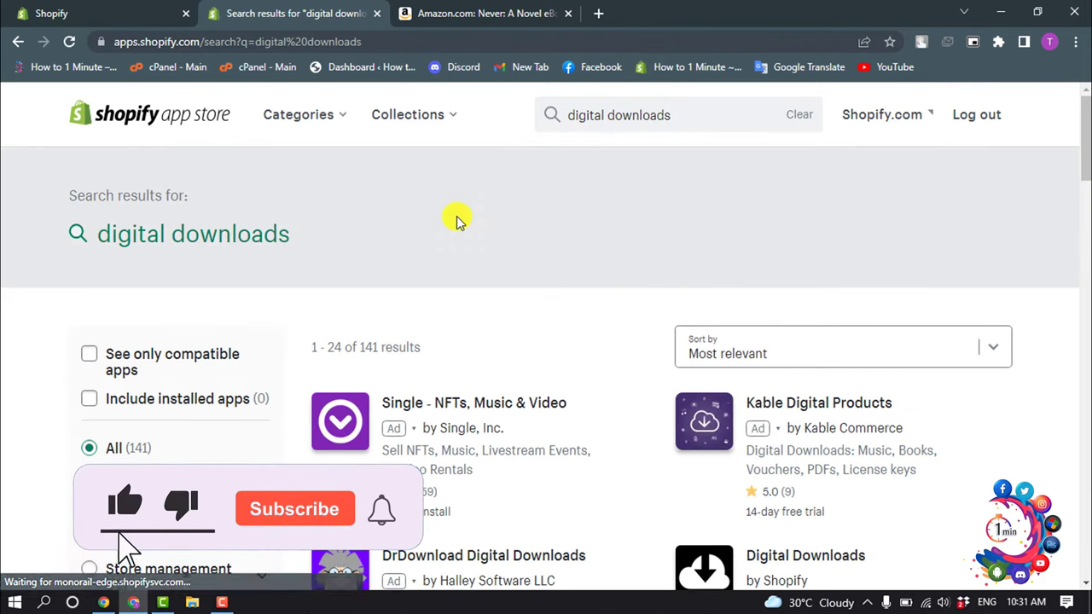
Step: Add the free Digital Downloads app by Shopify to the store and approve its installation
{"action": "scroll", "coordinate": [457, 220], "scroll_direction": "down", "scroll_amount": 3}
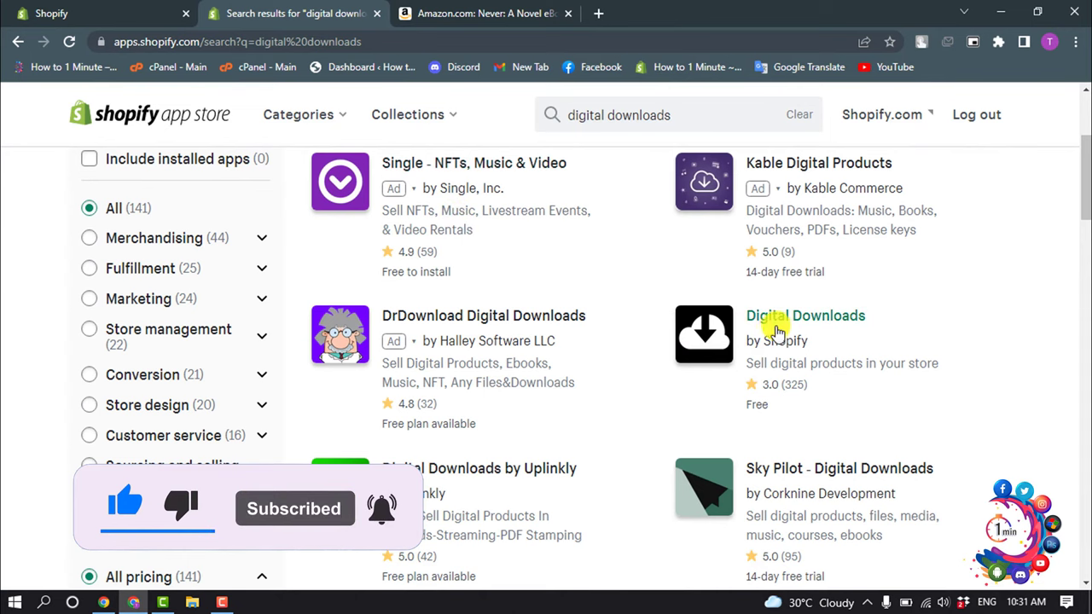
{"action": "left_click", "coordinate": [725, 339]}
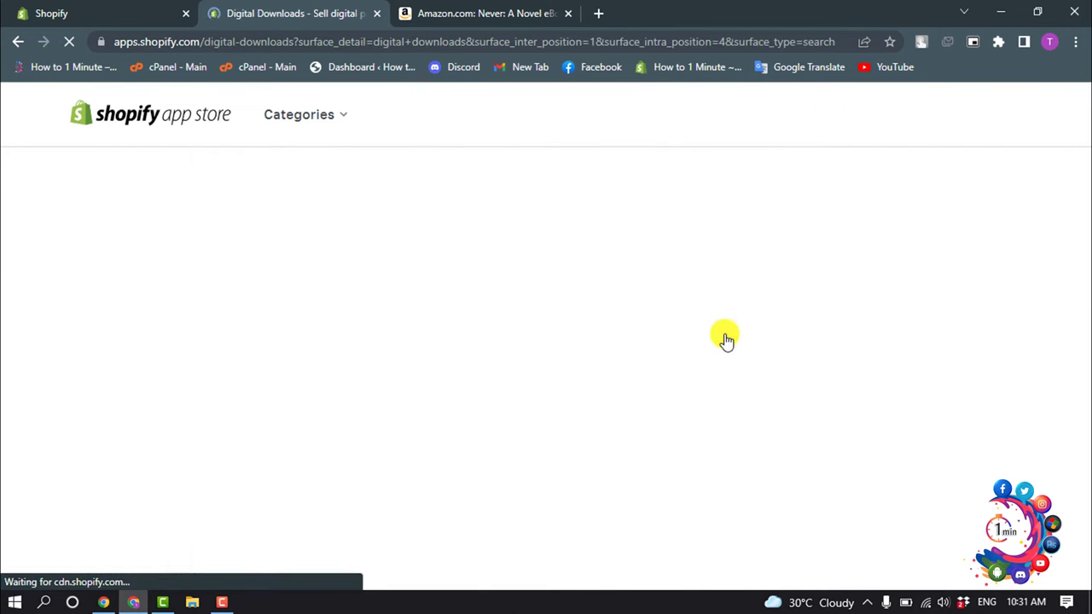
{"action": "left_click", "coordinate": [95, 425]}
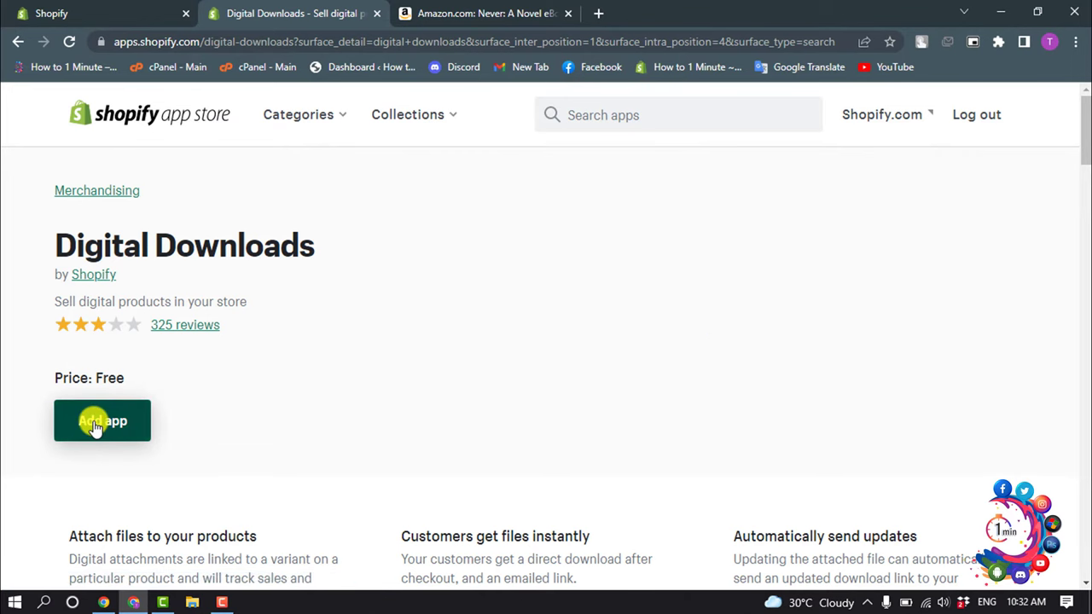
{"action": "left_click", "coordinate": [94, 426]}
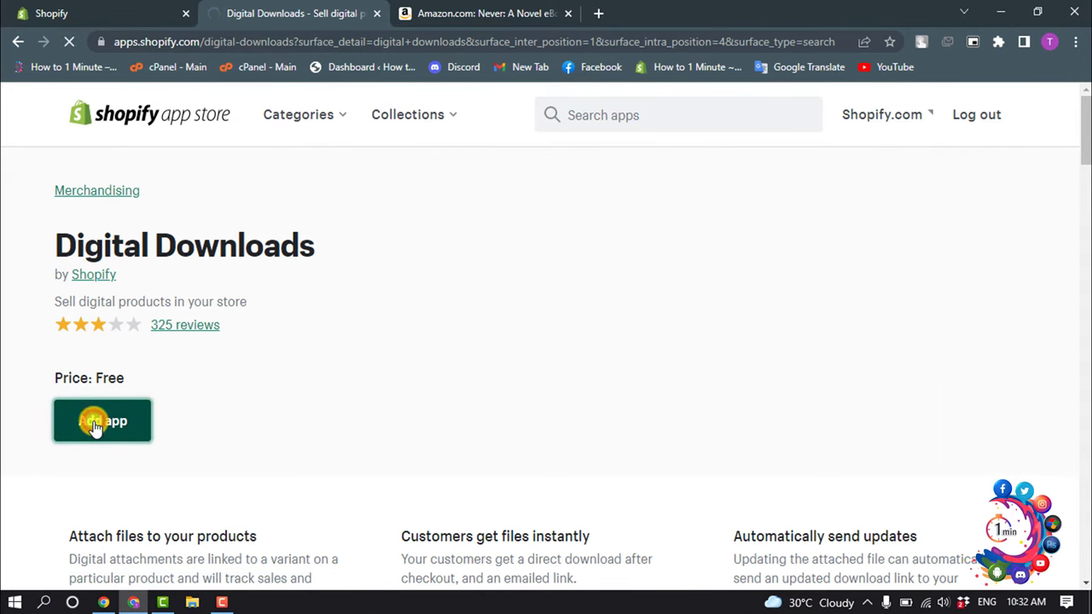
{"action": "left_click", "coordinate": [859, 163]}
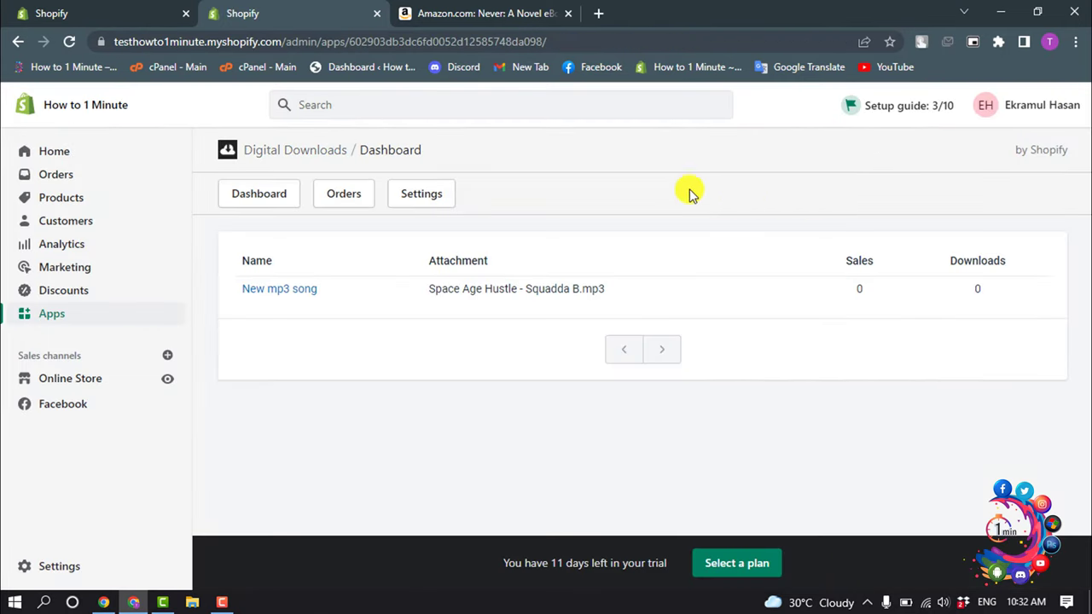
Step: Open the product "Never: A Novel Kindle Edition" and bring up the Add Digital Attachment page for it
{"action": "left_click", "coordinate": [78, 203]}
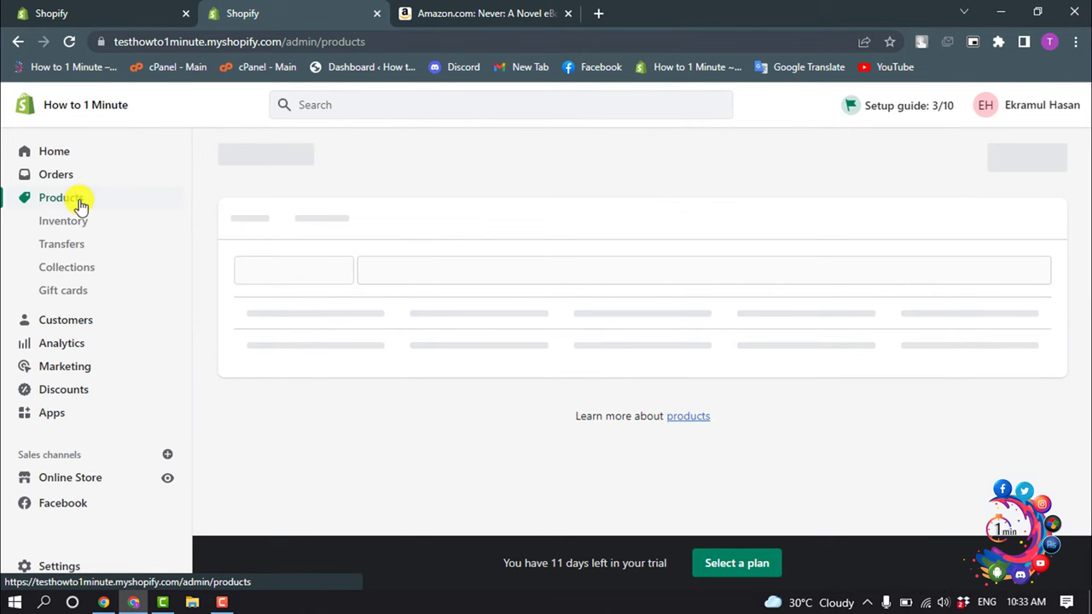
{"action": "scroll", "coordinate": [410, 395], "scroll_direction": "down", "scroll_amount": 1}
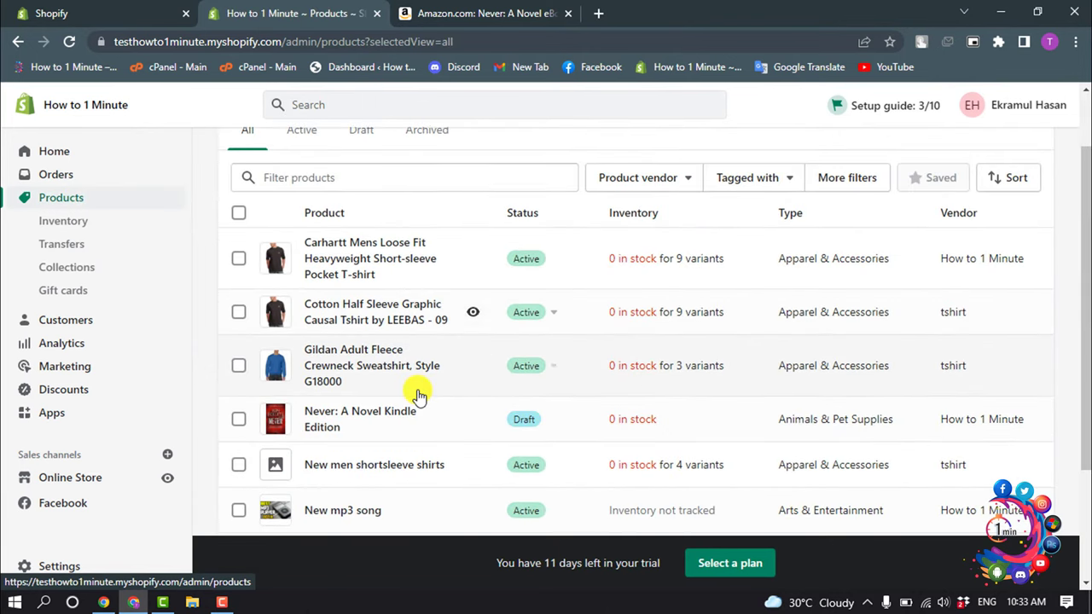
{"action": "left_click", "coordinate": [322, 423]}
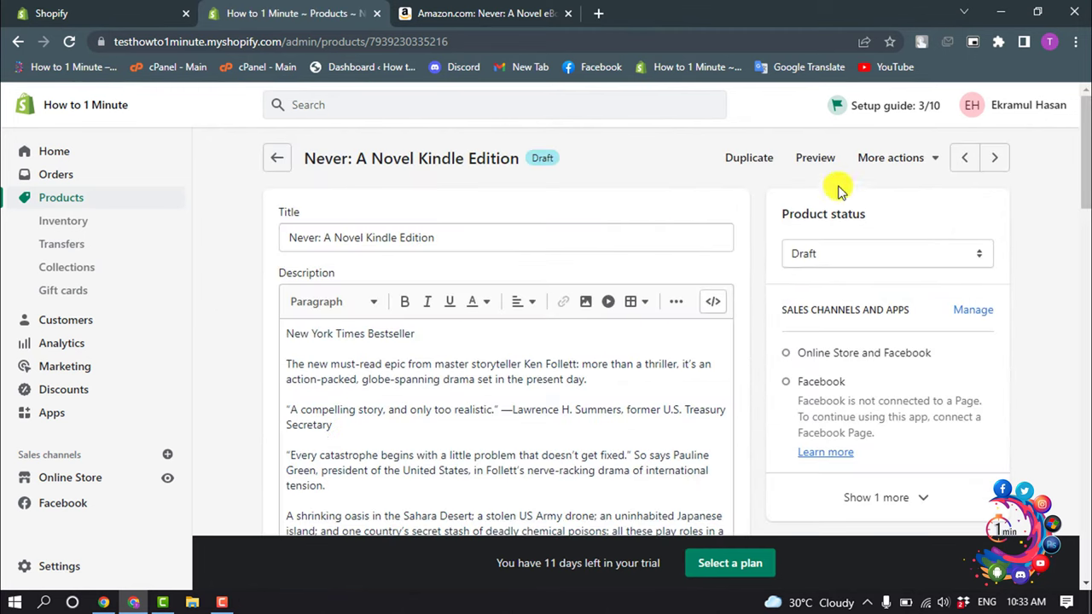
{"action": "left_click", "coordinate": [900, 159]}
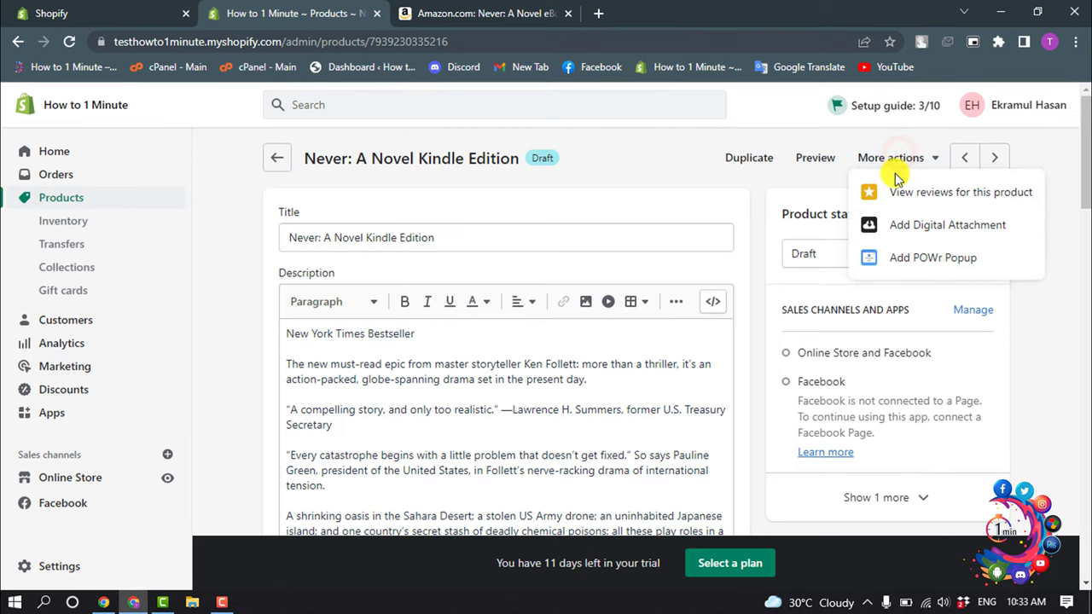
{"action": "left_click", "coordinate": [919, 224]}
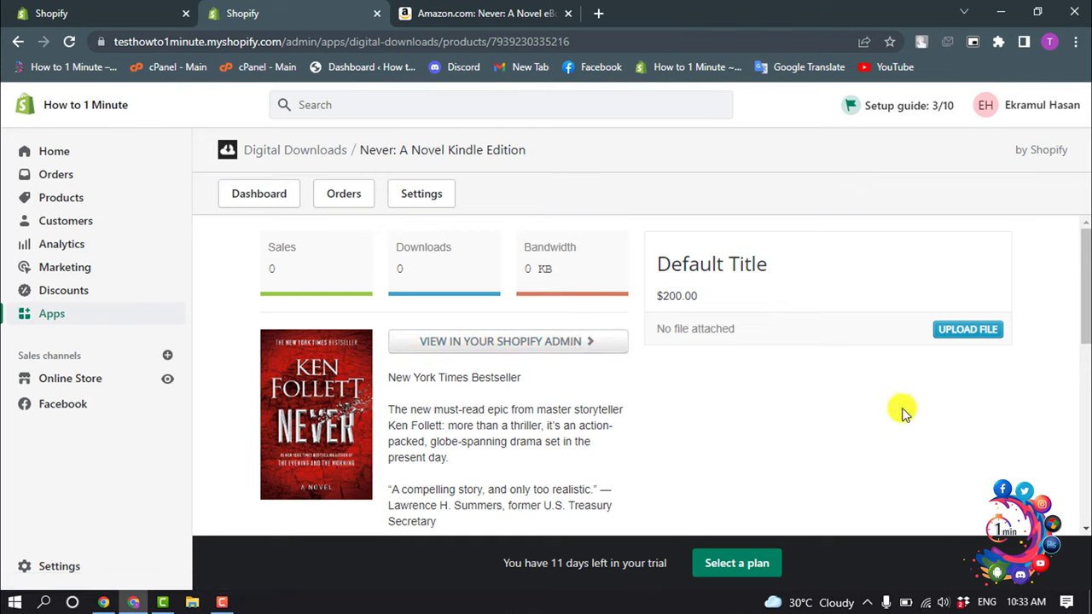
Step: Upload the Never book cover image, B08WCFQVR8...SX500_.jpg, from the Photo folder as the product's digital file
{"action": "left_click", "coordinate": [962, 331]}
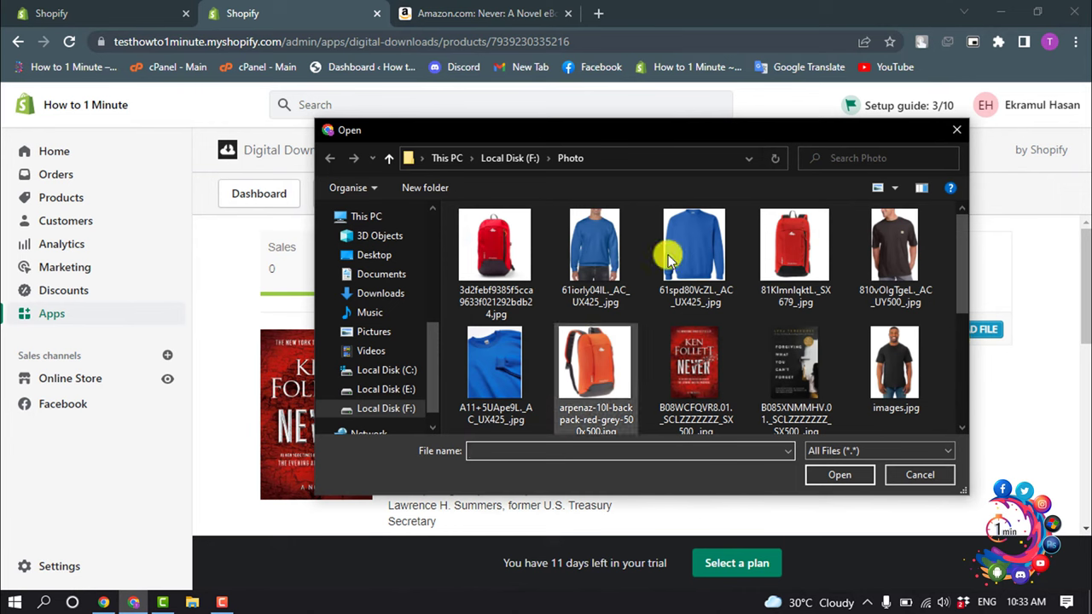
{"action": "scroll", "coordinate": [792, 409], "scroll_direction": "down", "scroll_amount": 1}
{"action": "scroll", "coordinate": [657, 419], "scroll_direction": "up", "scroll_amount": 1}
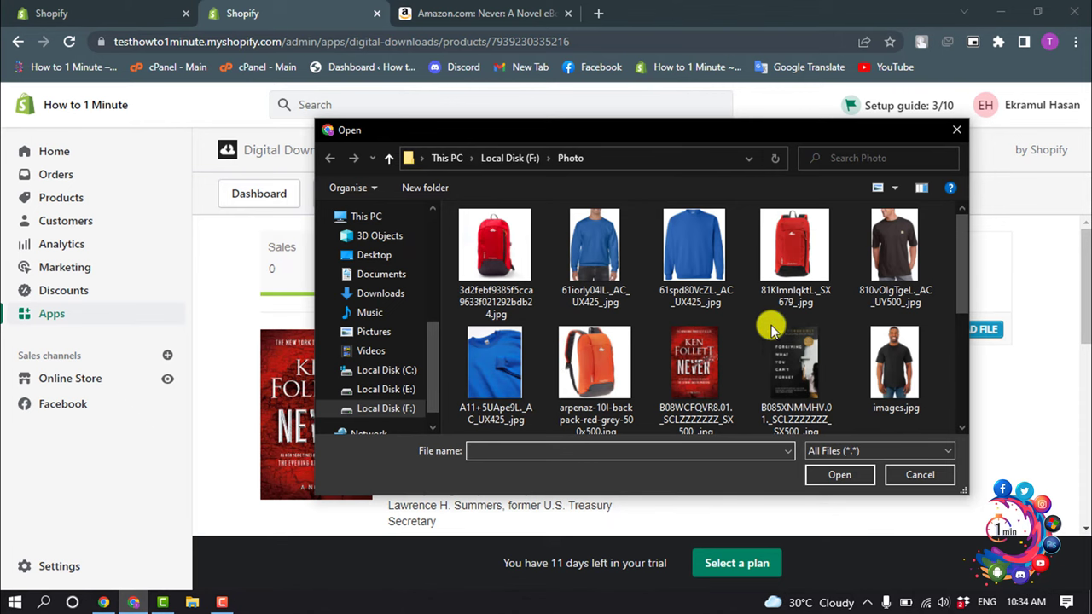
{"action": "double_click", "coordinate": [696, 358]}
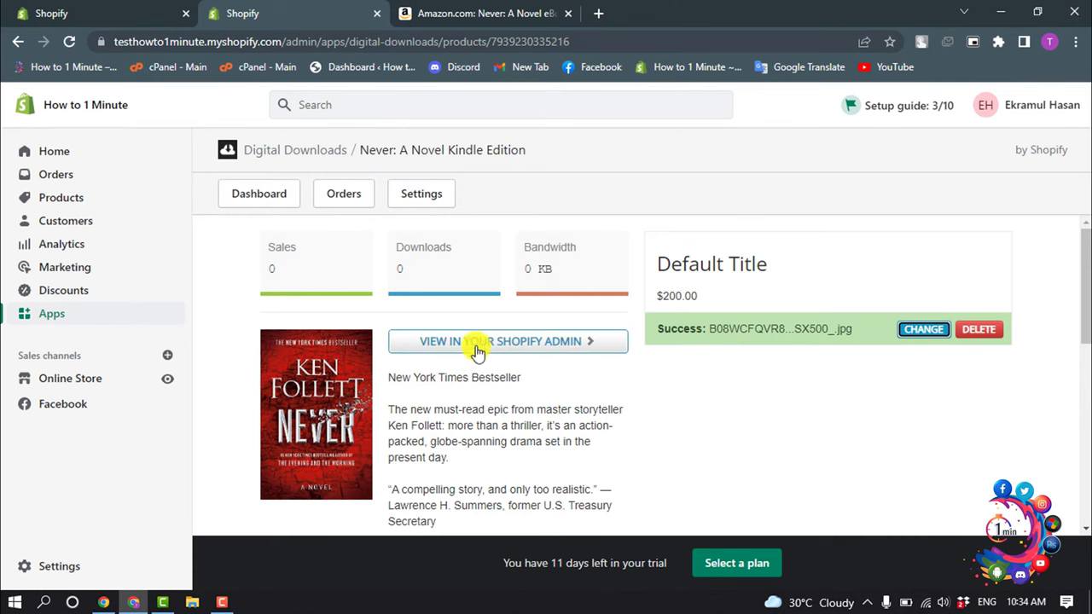
Step: Return to the product in the Shopify admin, set its status to Active and save the change
{"action": "left_click", "coordinate": [524, 343]}
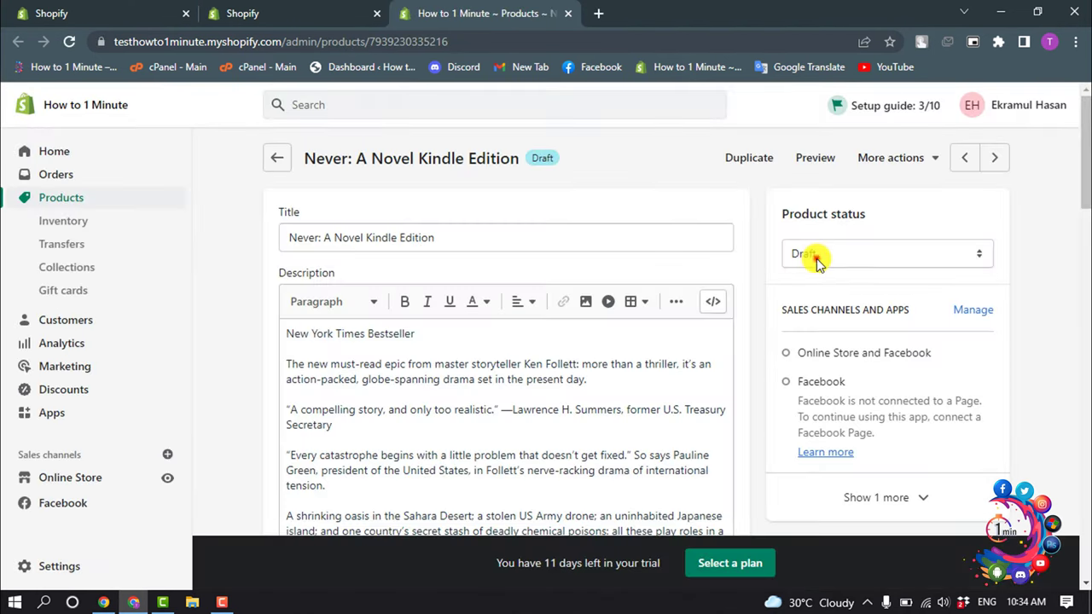
{"action": "left_click", "coordinate": [804, 253]}
{"action": "left_click", "coordinate": [804, 276]}
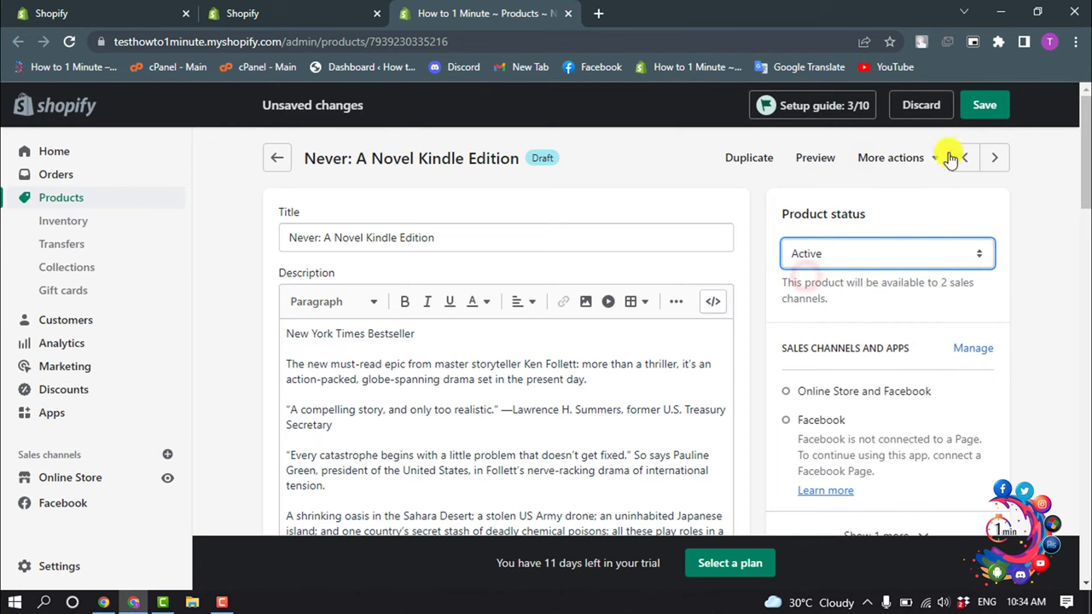
{"action": "left_click", "coordinate": [978, 109]}
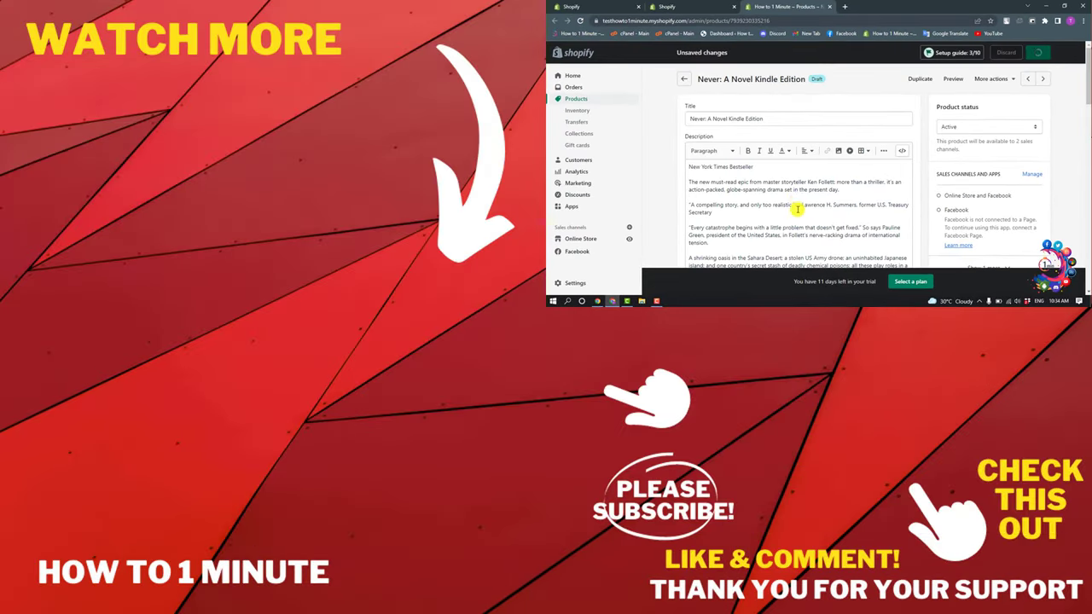